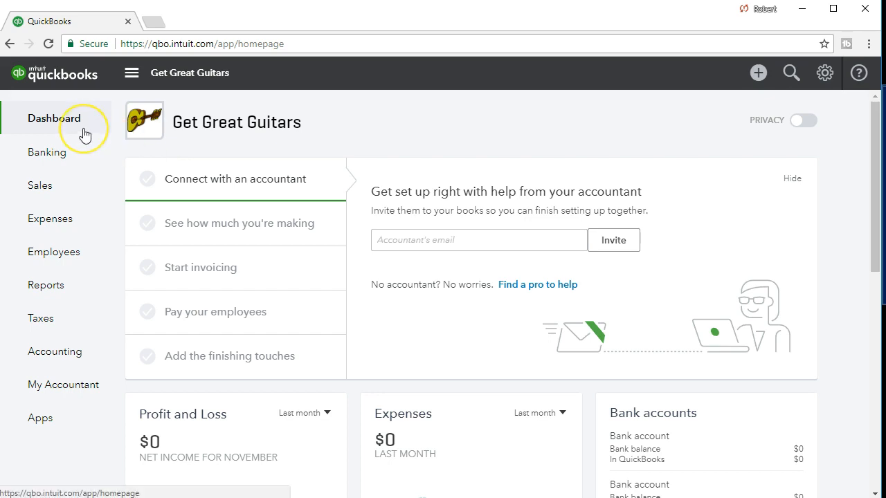
click(59, 198)
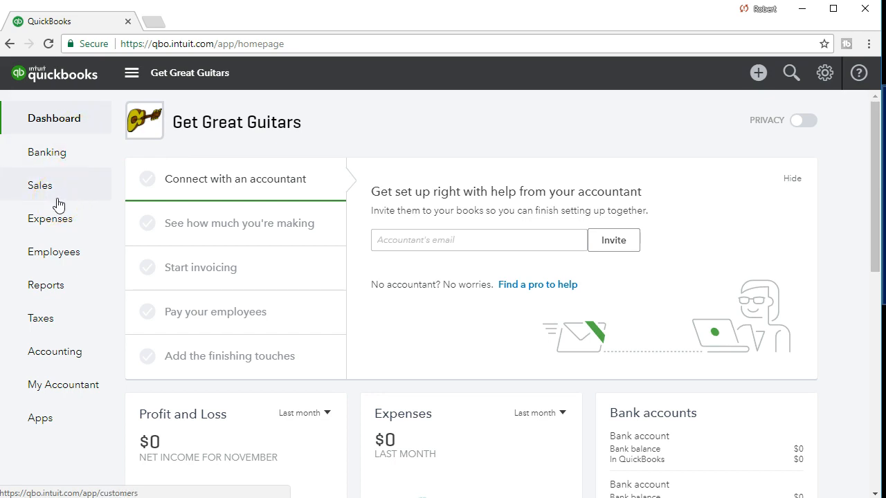
click(150, 77)
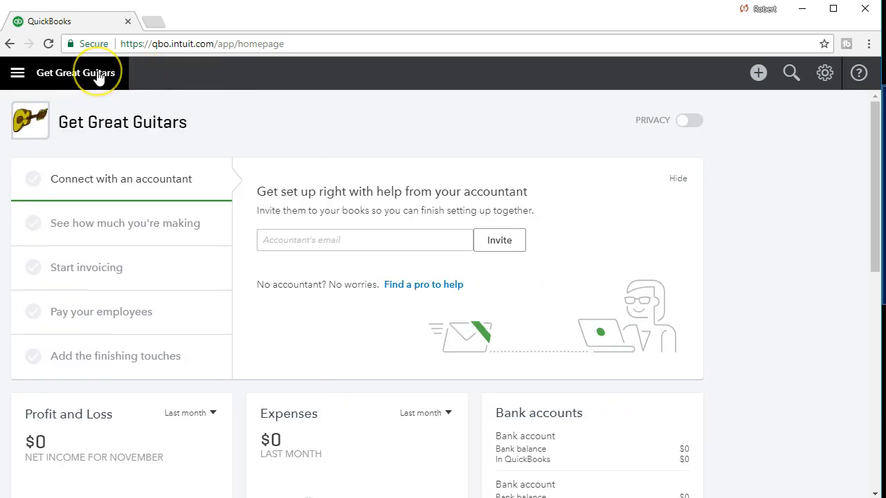
click(98, 76)
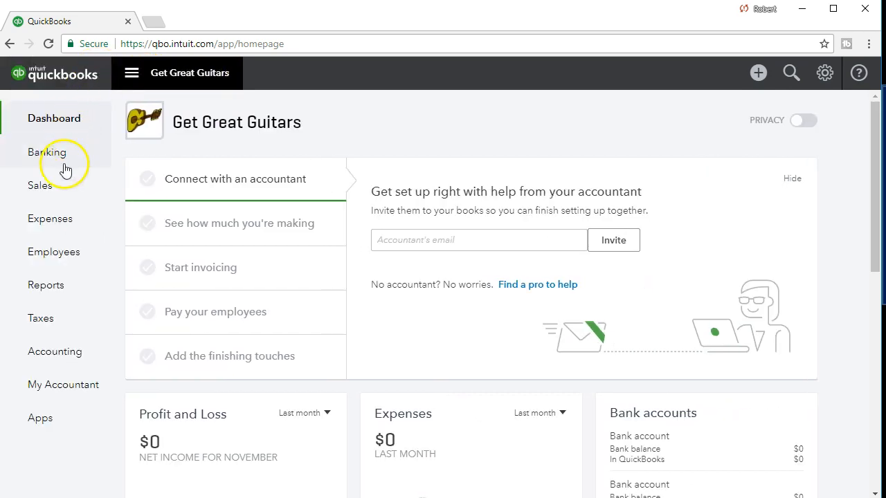
Open the Customers page under Sales and start importing customers from an Excel or CSV file.
click(53, 186)
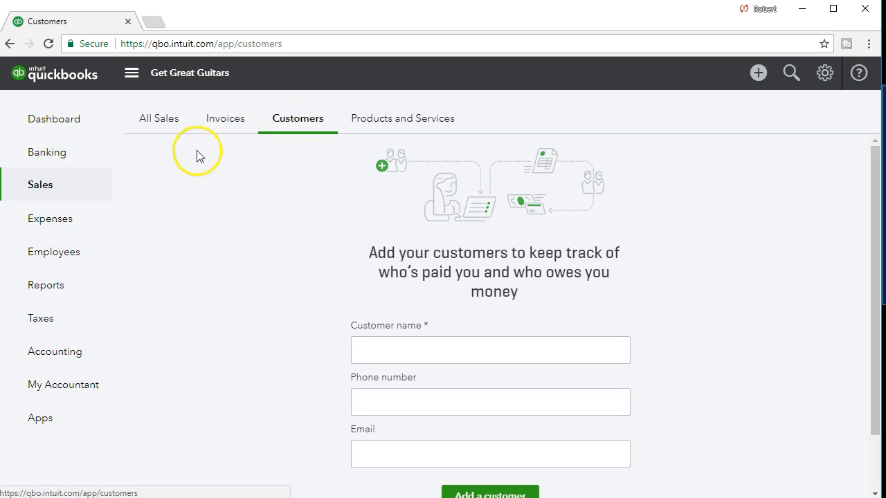
scroll(287, 315, down, 2)
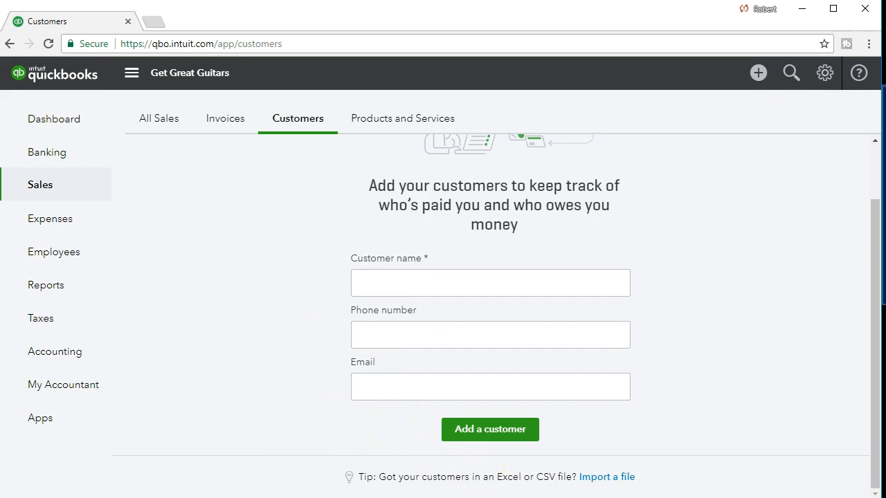
click(616, 478)
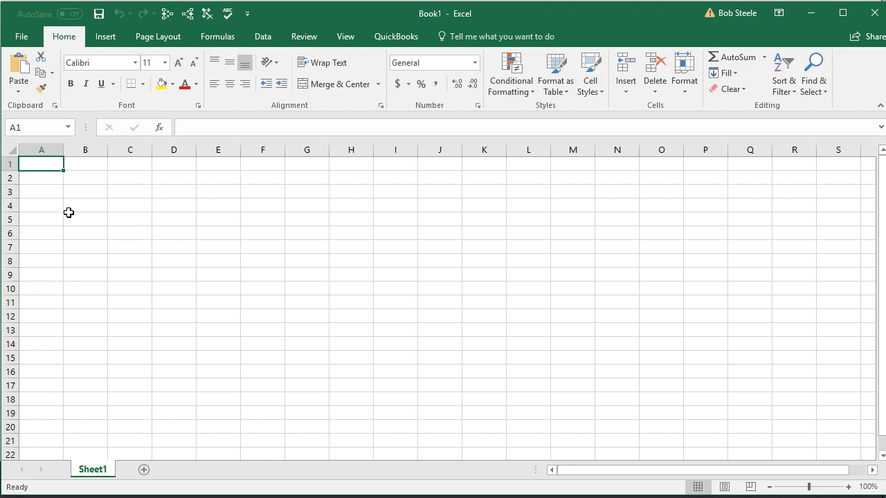
Check the customer import upload page, return to the blank Excel workbook and enlarge its view to 170%.
click(814, 17)
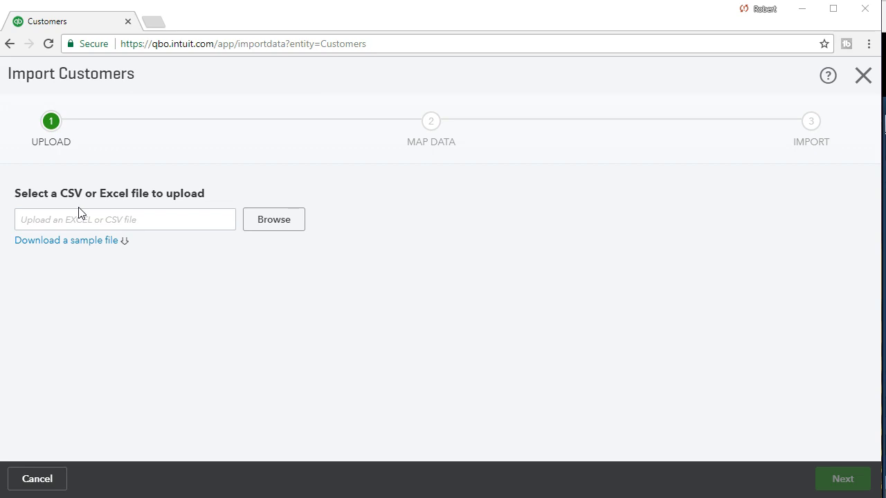
click(143, 307)
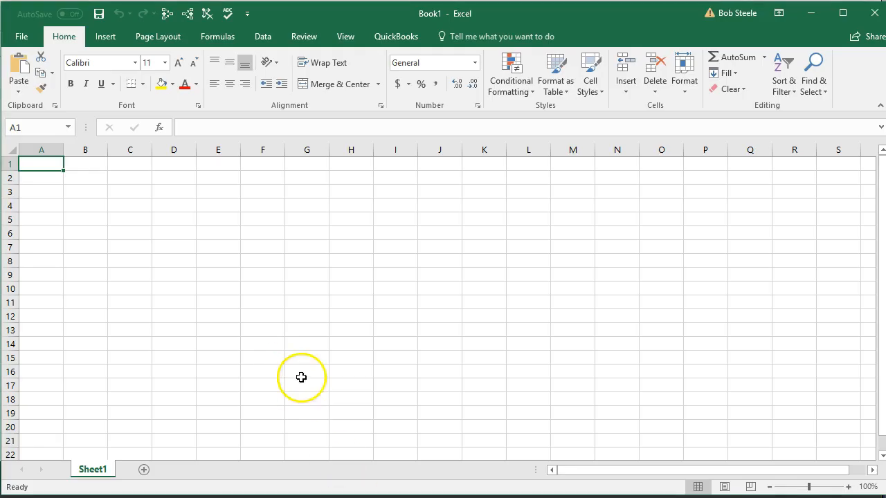
click(851, 489)
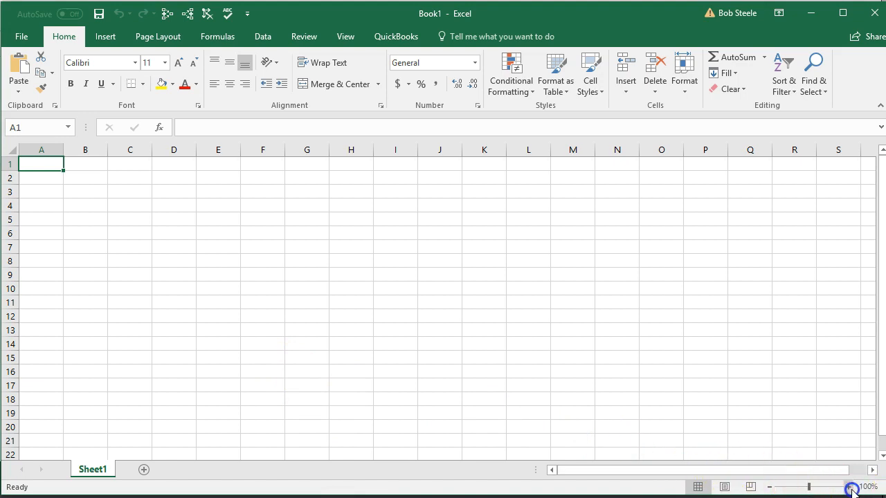
click(850, 488)
click(851, 488)
click(851, 488)
click(850, 488)
click(851, 488)
click(851, 488)
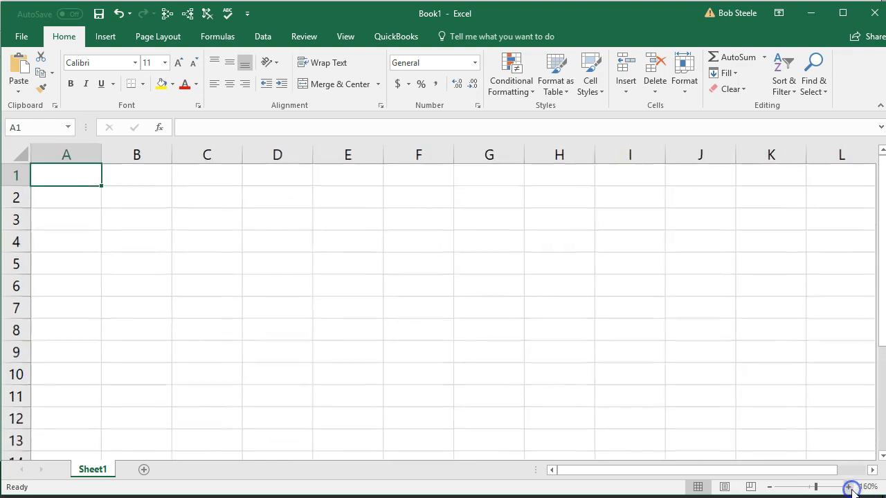
click(851, 488)
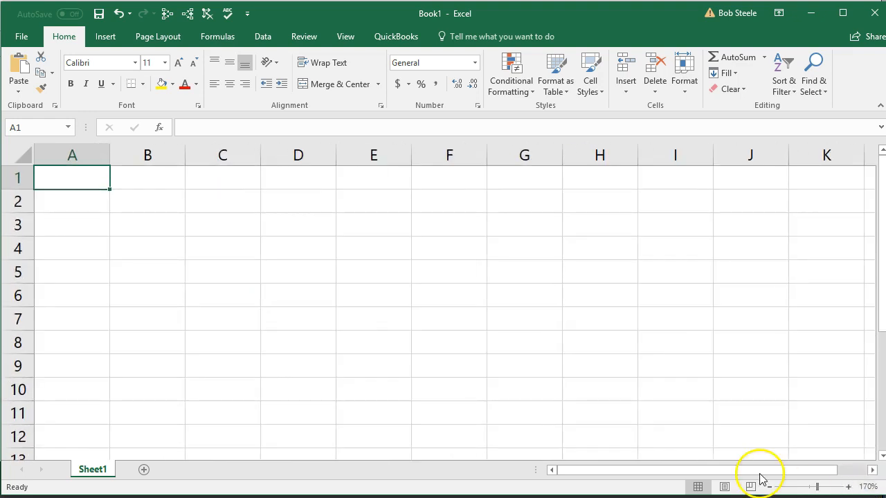
Enter the column headings Name in cell A1 and Company in cell B1.
click(90, 180)
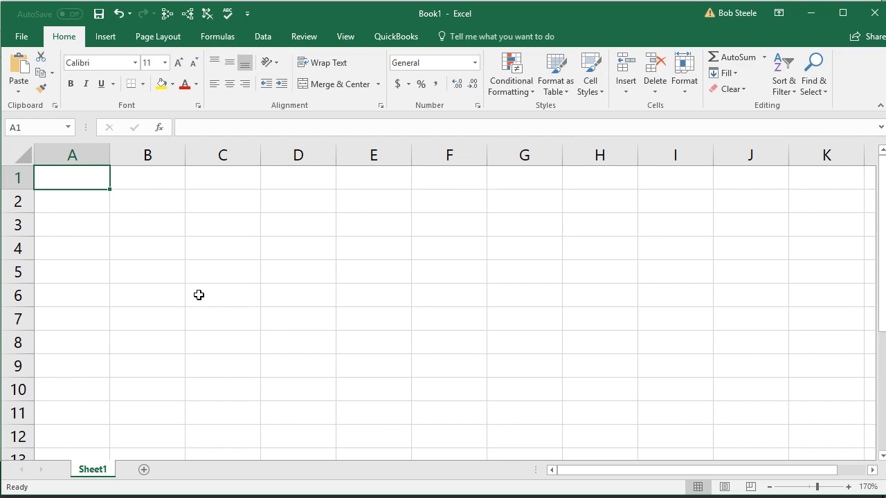
text(Name)
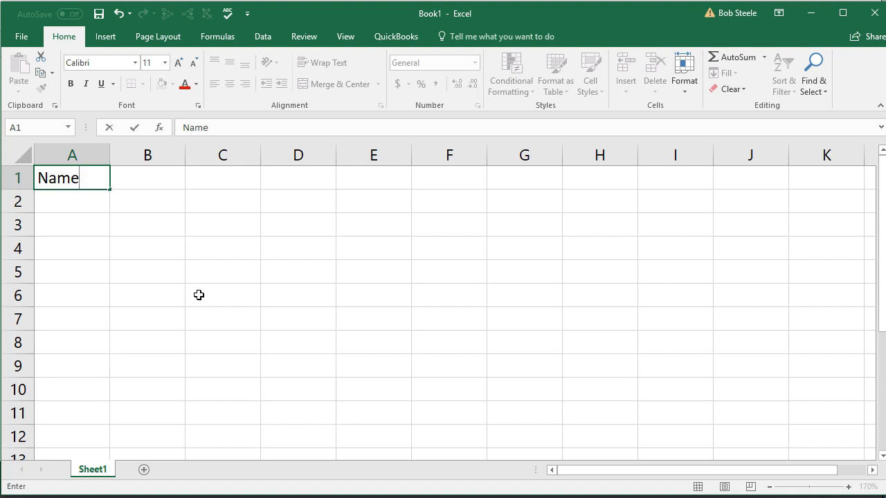
key(Tab)
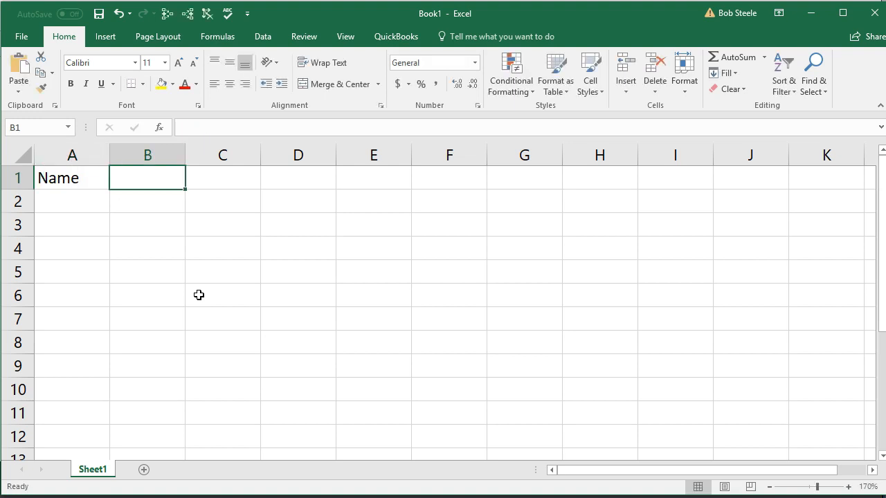
text(Coma)
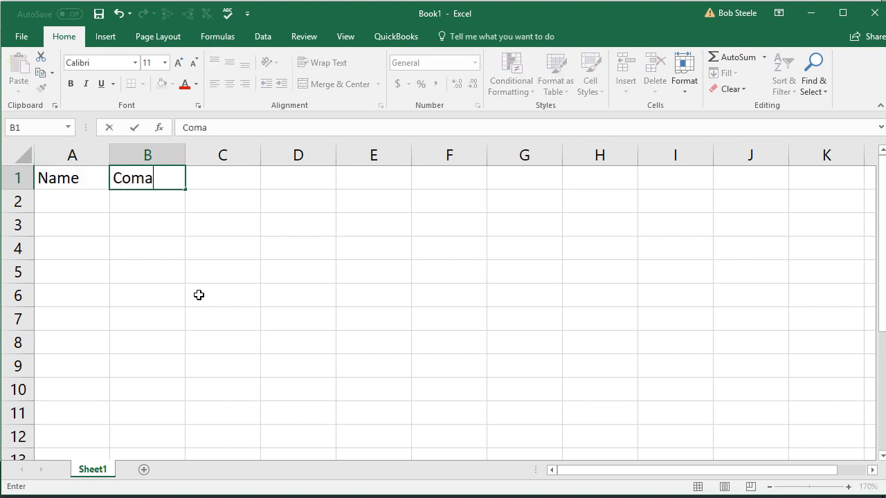
key(BackSpace)
text(pany)
key(Tab)
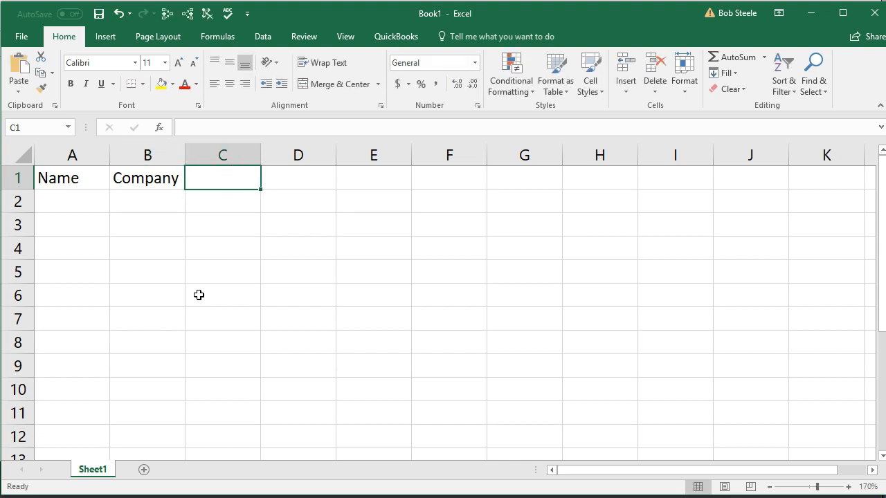
Enter the column headings Customer Balance in cell C1 and Opening Balance in cell D1.
text(Du)
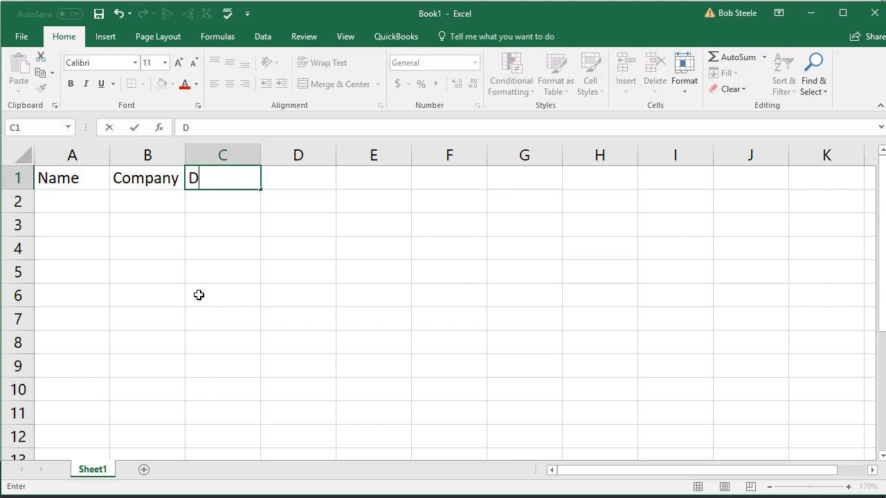
key(BackSpace)
key(BackSpace)
text(Customer Balance)
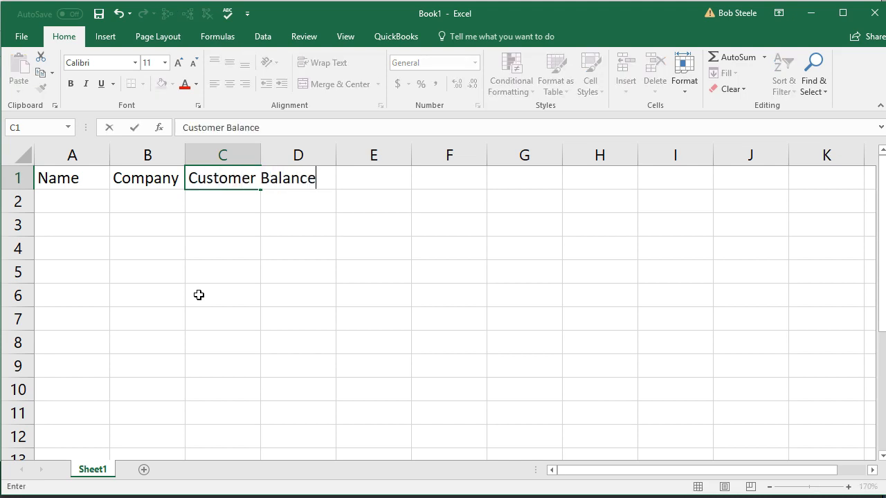
key(Tab)
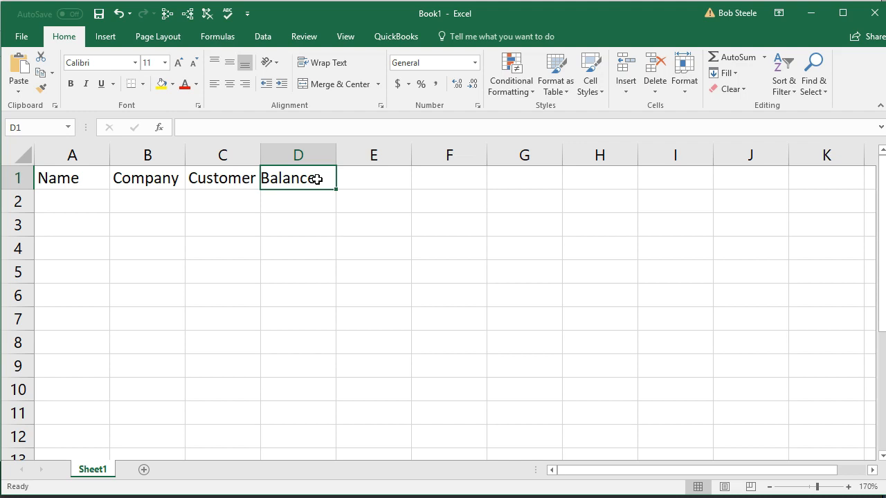
text(Open)
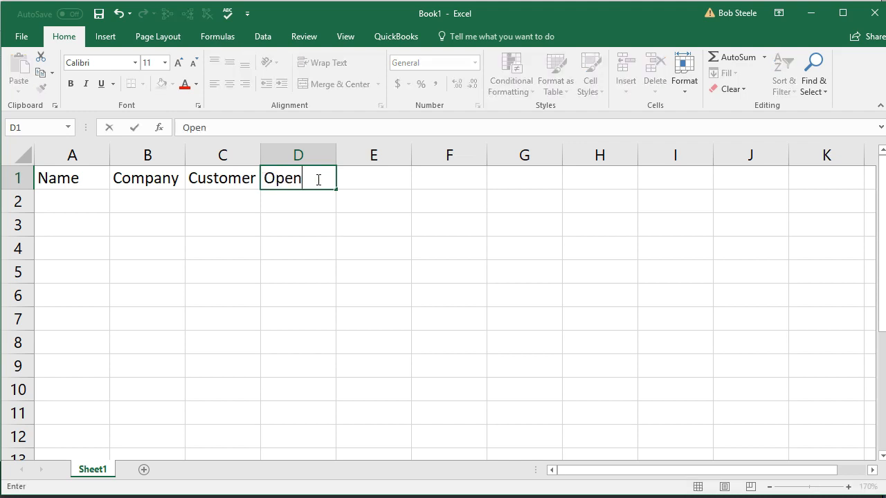
text(ing Balance)
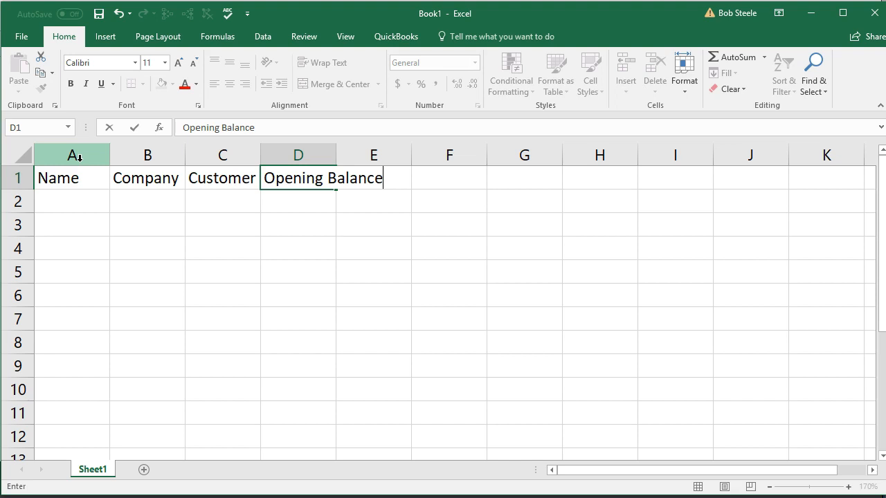
AutoFit the widths of columns A through E to their contents.
drag(79, 158, 340, 163)
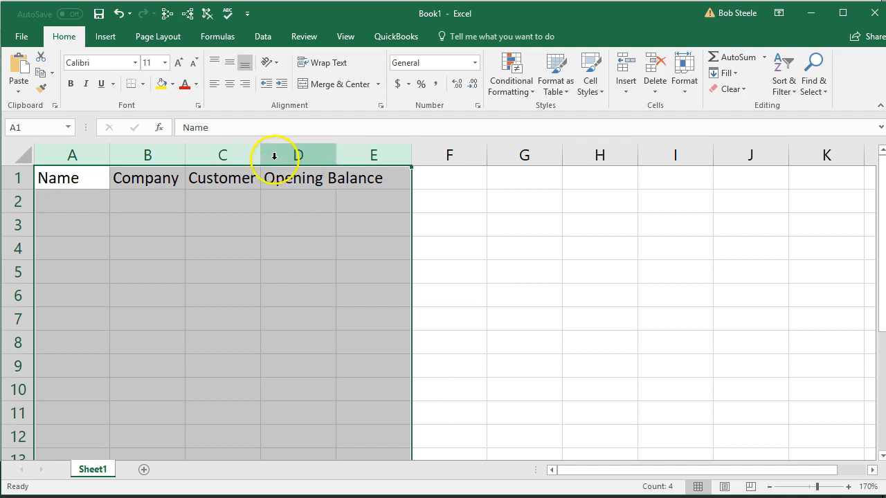
double_click(189, 154)
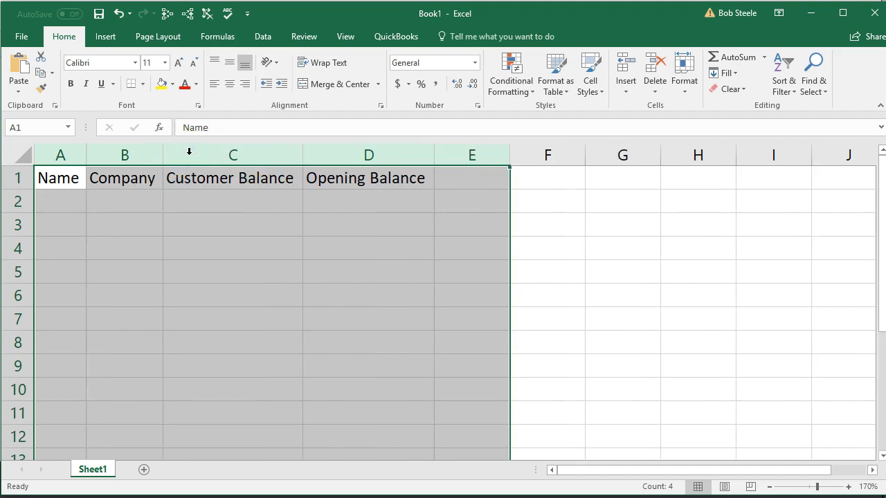
click(198, 220)
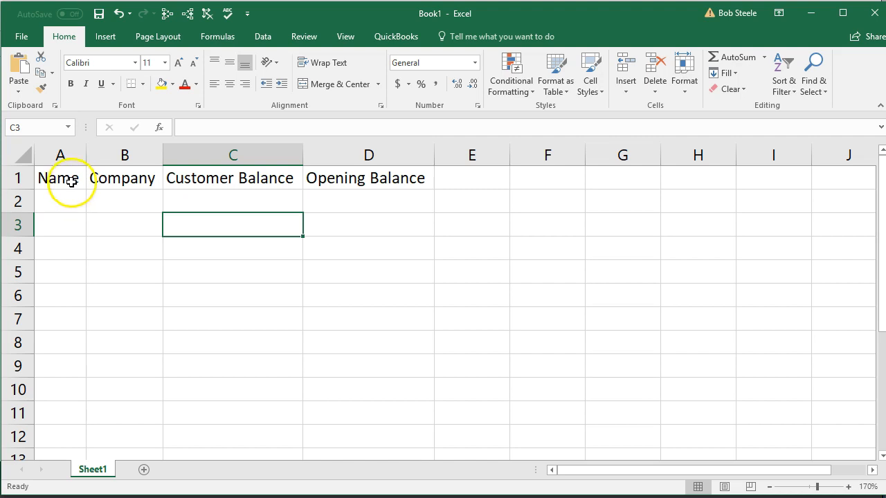
Widen the Name and Company columns equally to leave room for long customer names.
drag(60, 155, 90, 162)
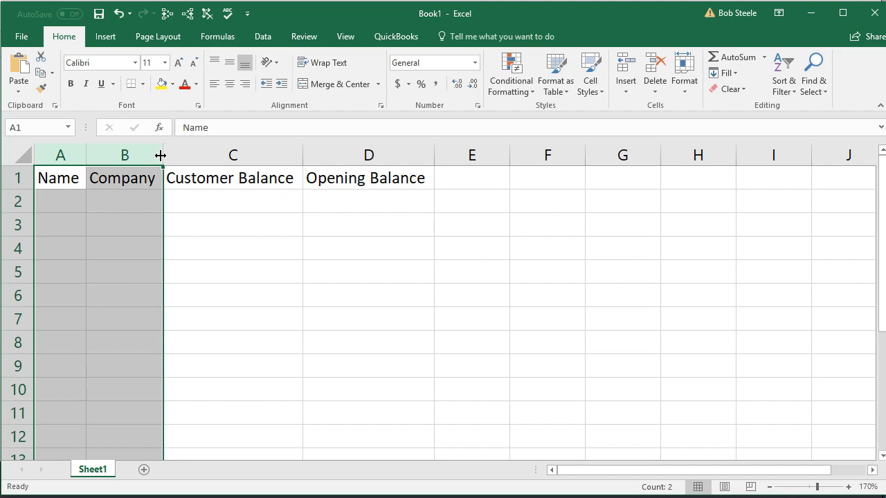
drag(160, 156, 230, 151)
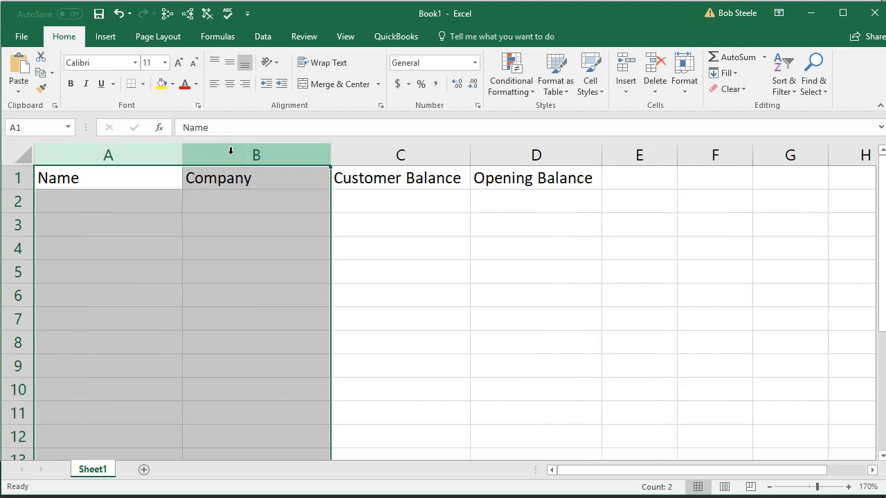
drag(329, 149, 345, 150)
click(309, 222)
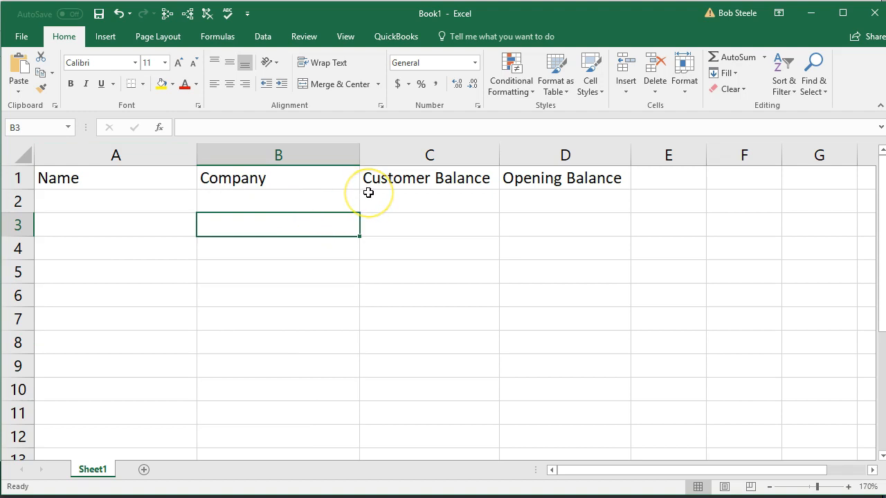
Make the headings in A1:D1 bold and center them horizontally.
click(173, 180)
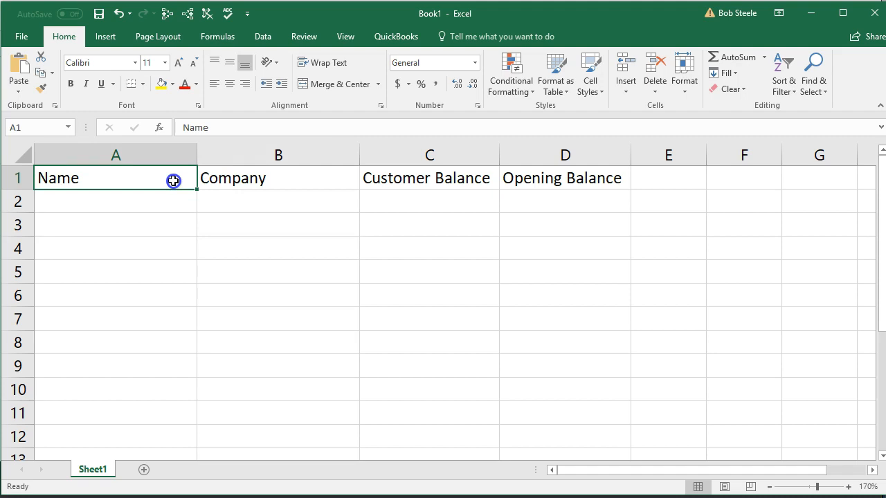
drag(173, 181, 508, 178)
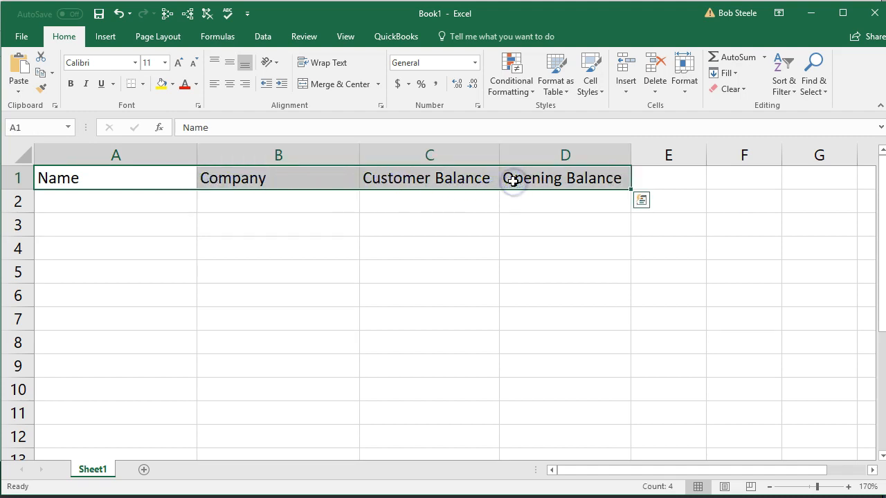
click(72, 86)
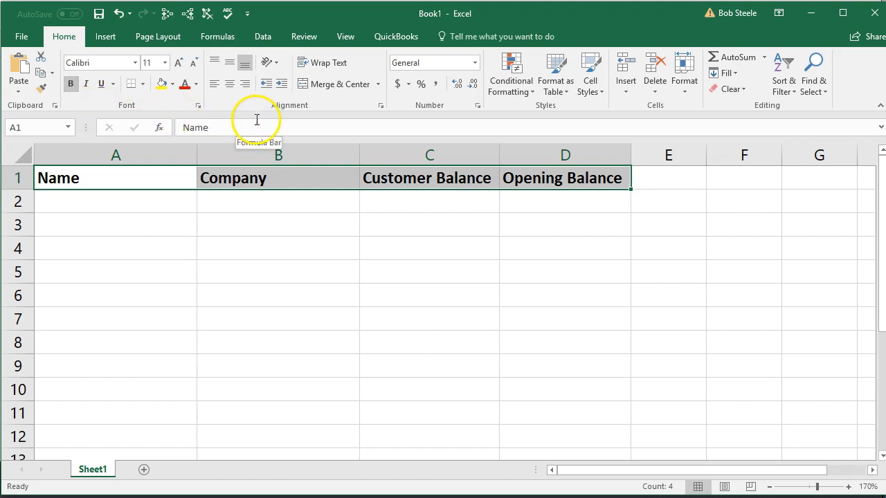
click(229, 86)
Enter Anderson Guitars as the first customer name in cell A2.
click(115, 197)
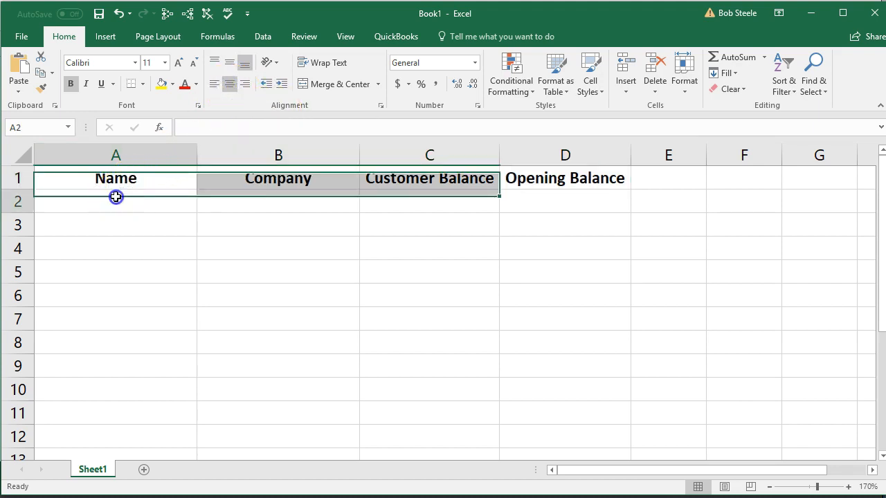
text(A)
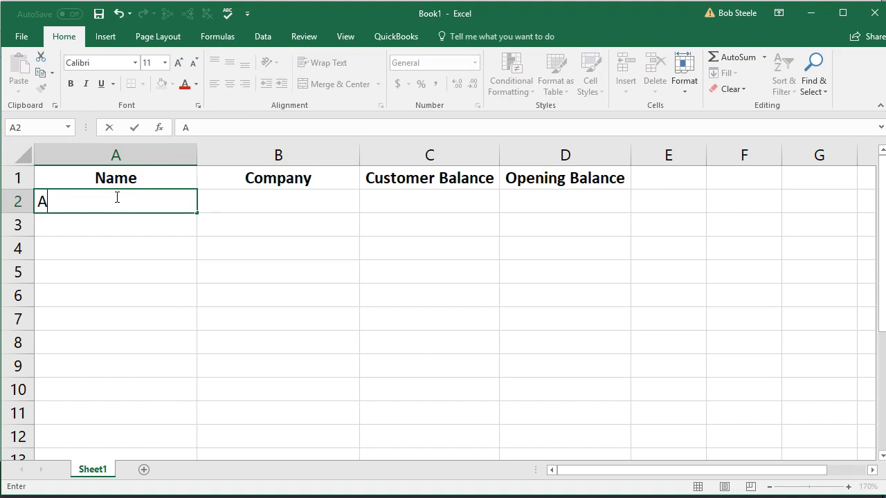
text(nderso)
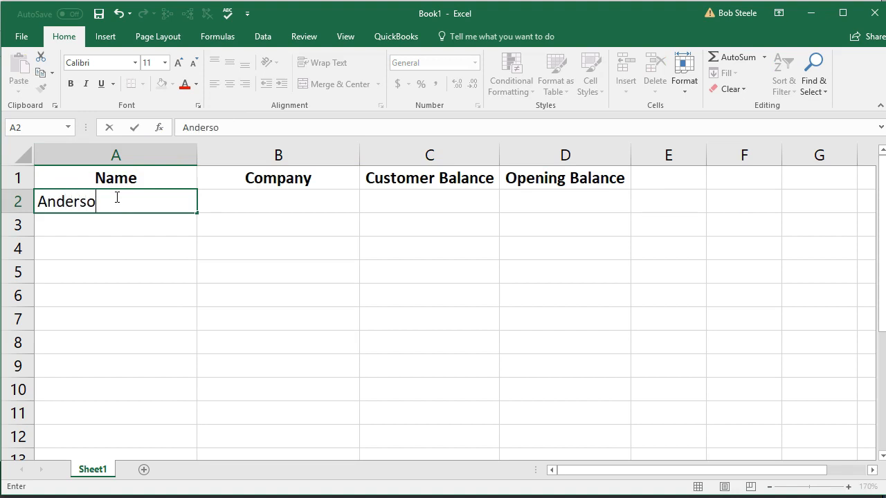
text(n Guitars)
key(Tab)
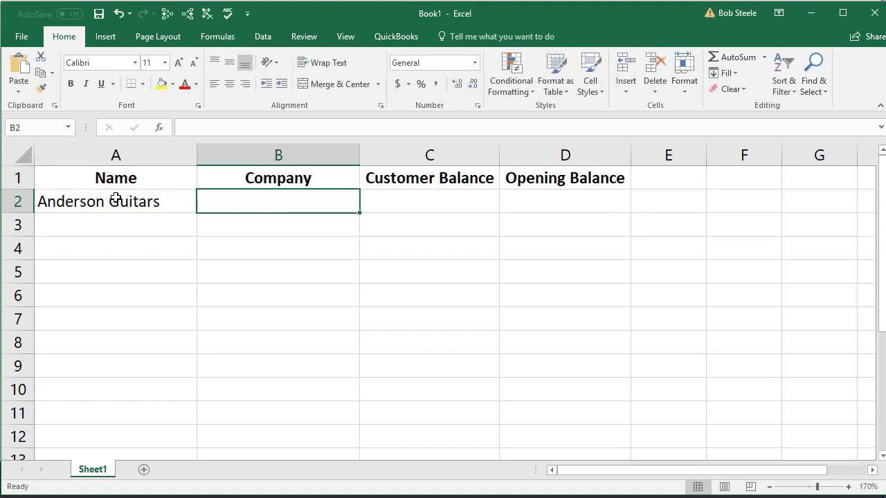
Copy Anderson Guitars from the Name cell A2 into the Company cell B2.
click(133, 201)
right_click(133, 201)
click(150, 227)
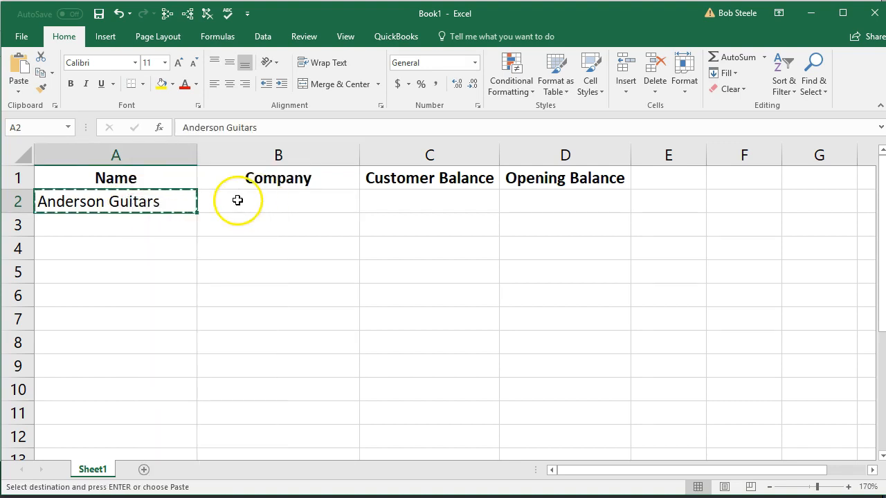
right_click(171, 200)
click(192, 225)
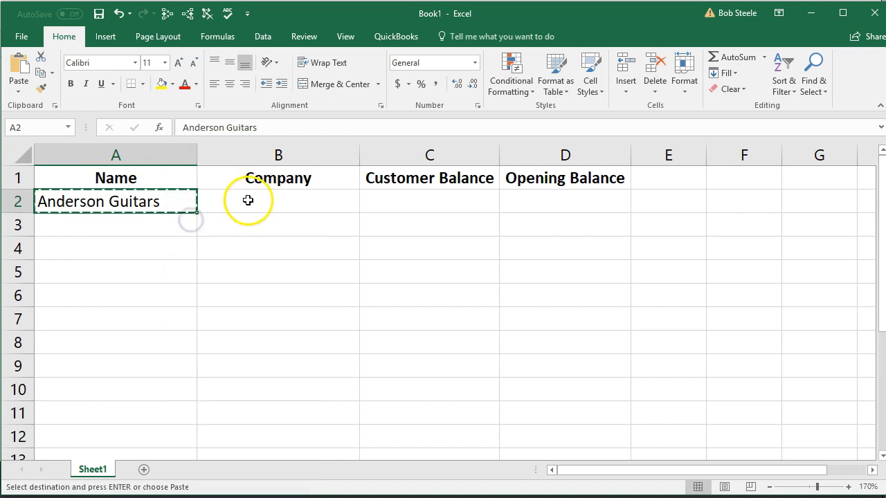
click(246, 199)
right_click(247, 199)
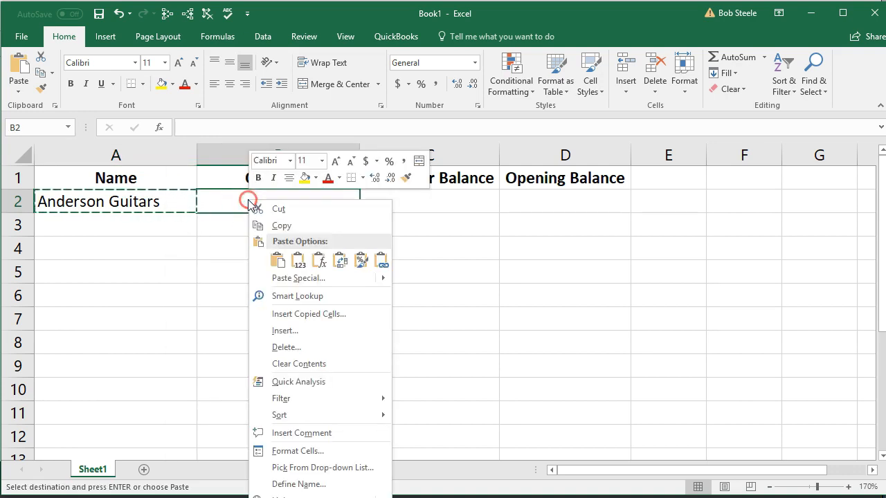
click(275, 256)
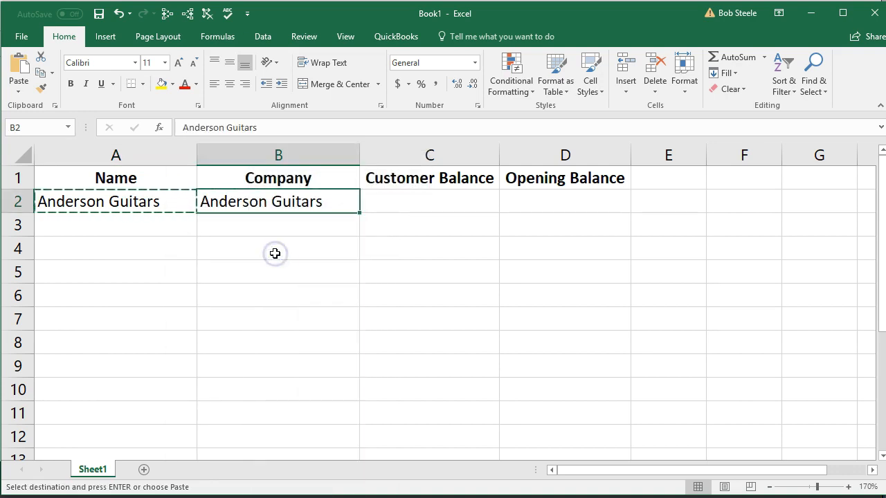
Enter 5000 as the customer balance for Anderson Guitars in cell C2.
key(Tab)
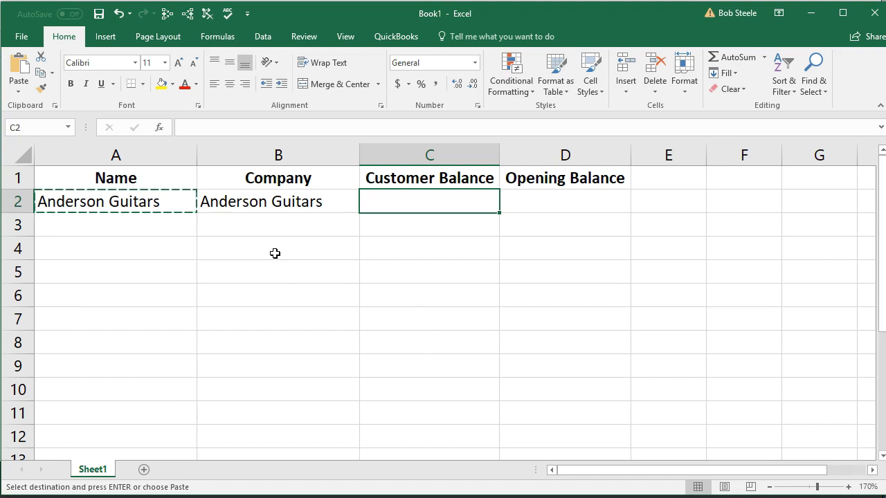
text(5000)
key(Tab)
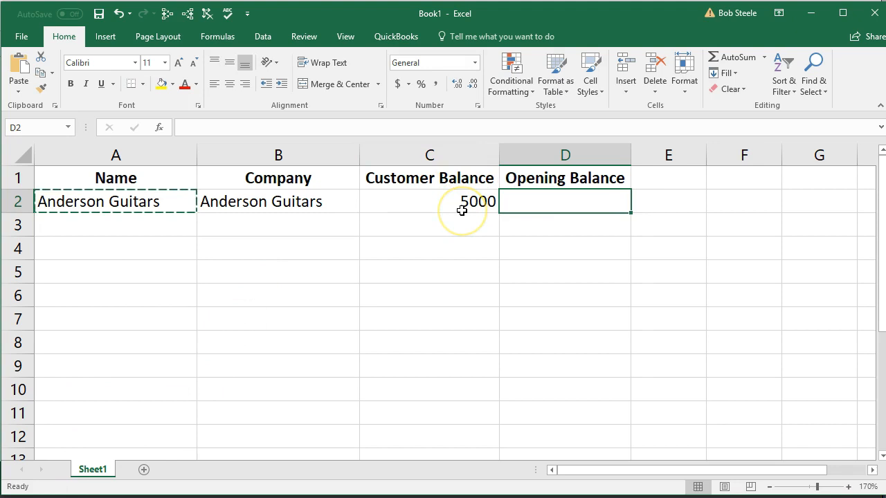
Format the Customer Balance column as Currency with 2 decimal places, no symbol, and negative numbers in black parentheses.
click(446, 153)
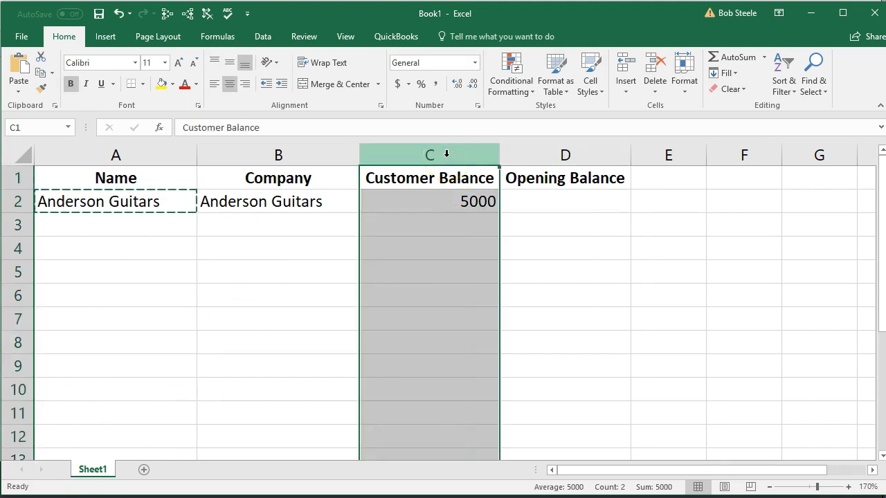
right_click(427, 231)
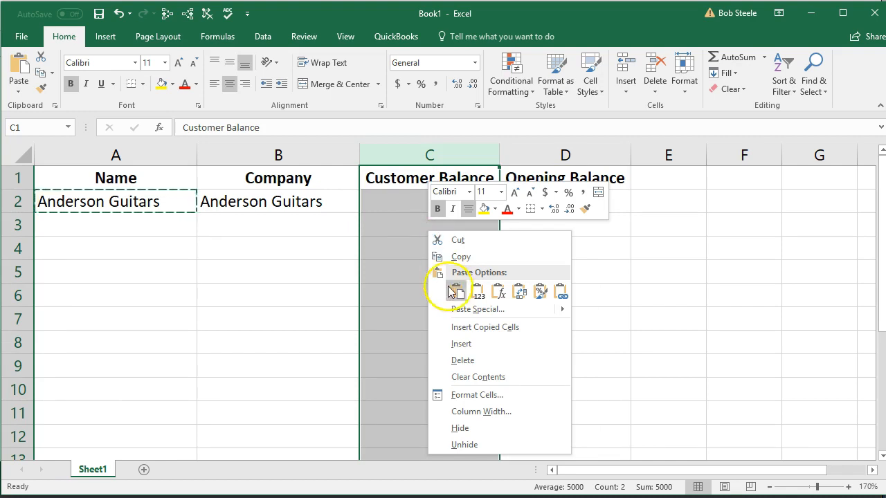
click(476, 398)
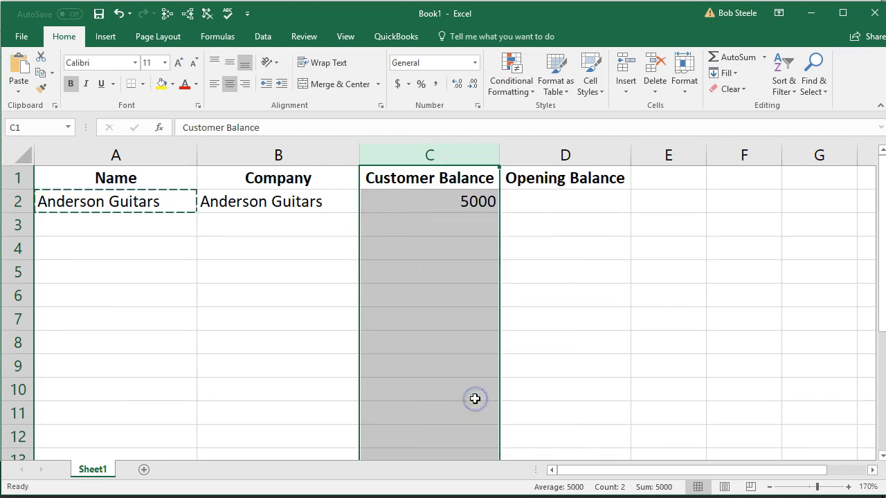
click(334, 311)
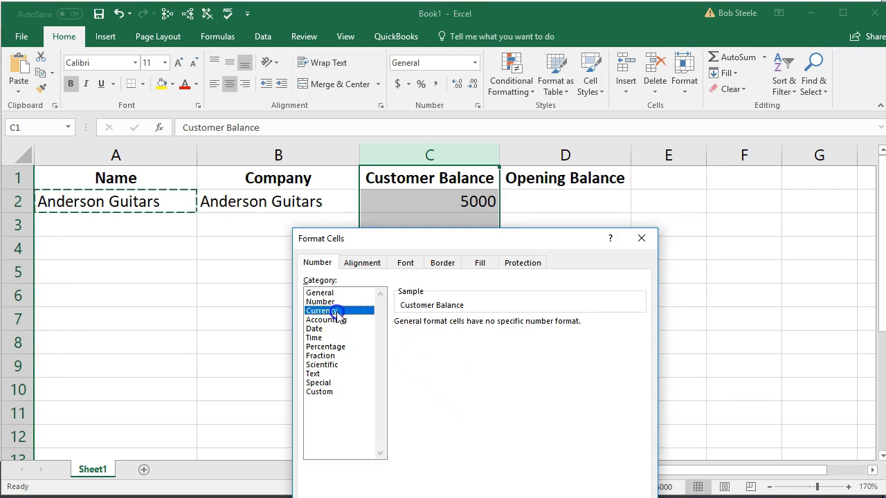
click(408, 385)
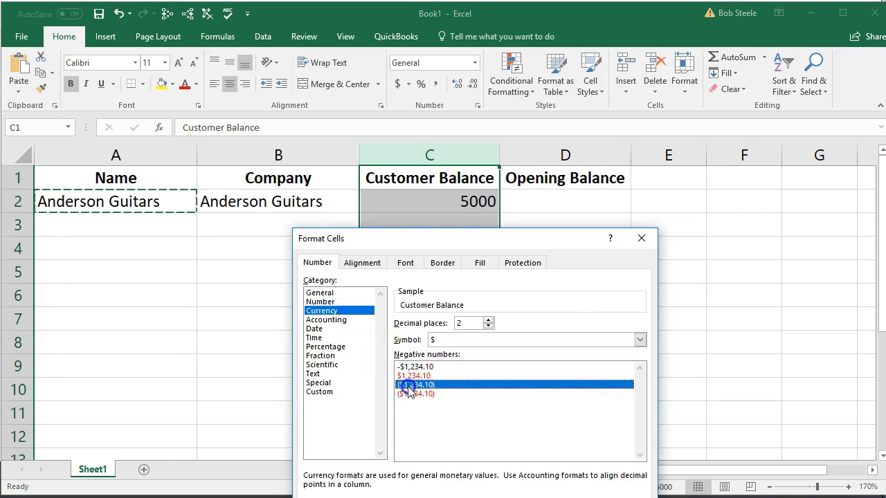
click(461, 341)
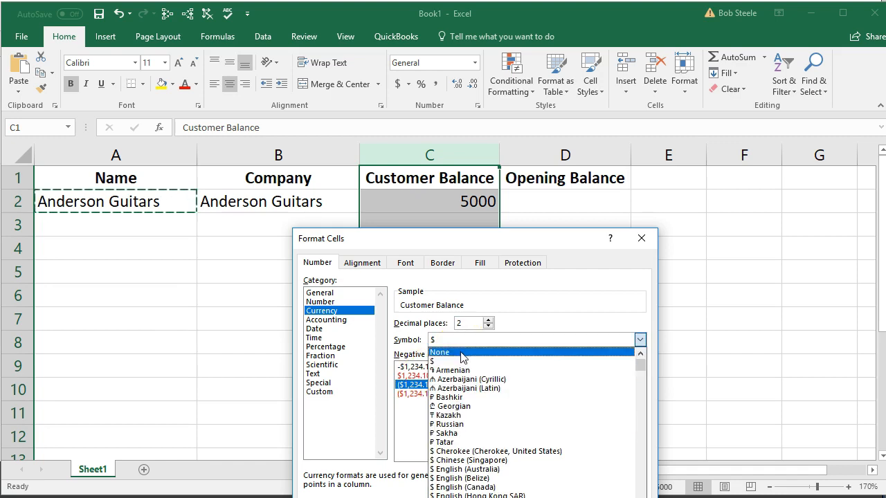
click(463, 354)
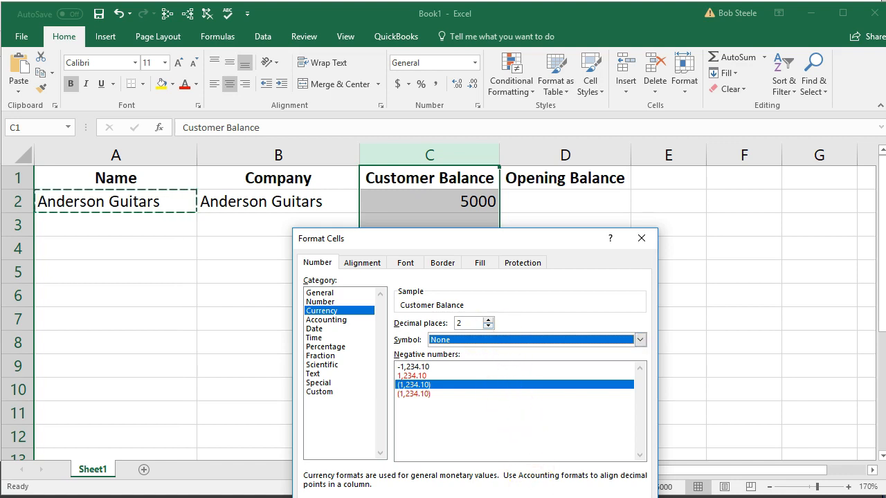
drag(511, 239, 490, 146)
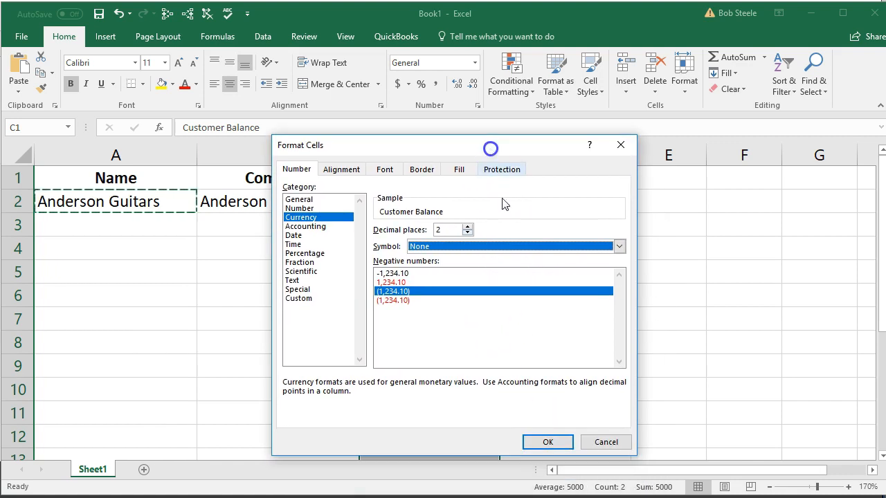
click(550, 442)
click(534, 341)
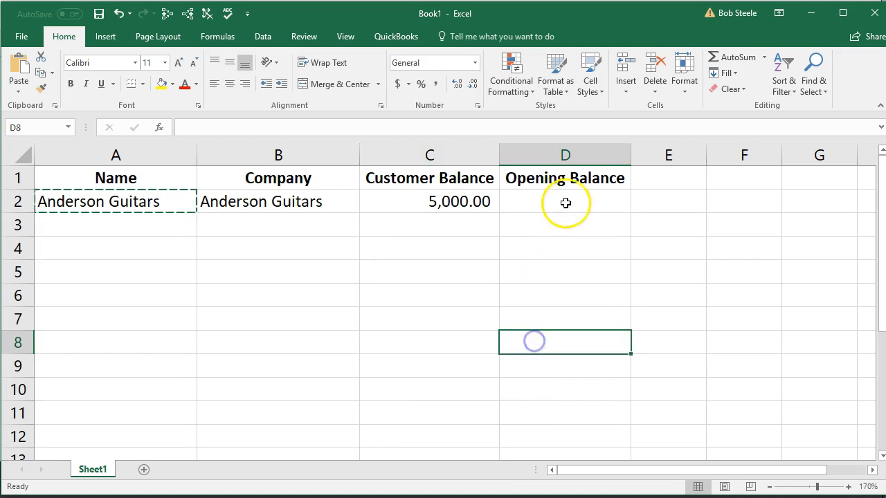
Extend the heading in D1 to Opening Balance as of Date and AutoFit the width of column D.
double_click(588, 180)
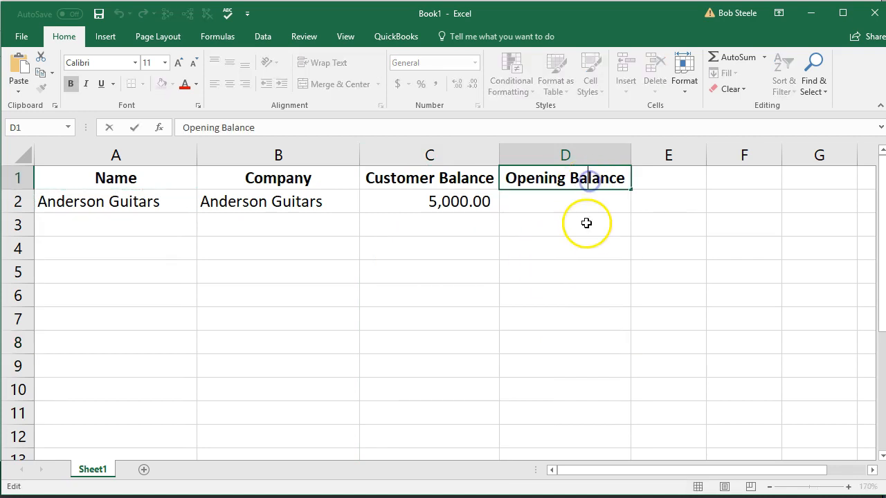
key(End)
text(as of Dat)
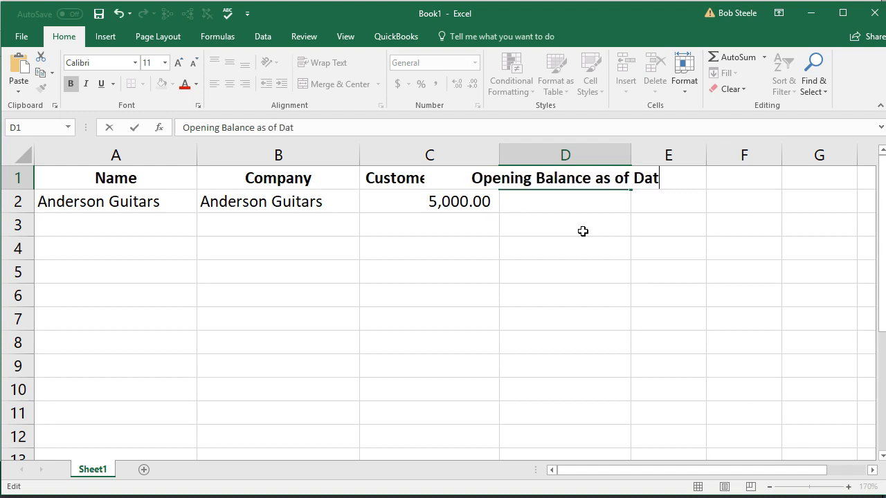
text(e)
key(Return)
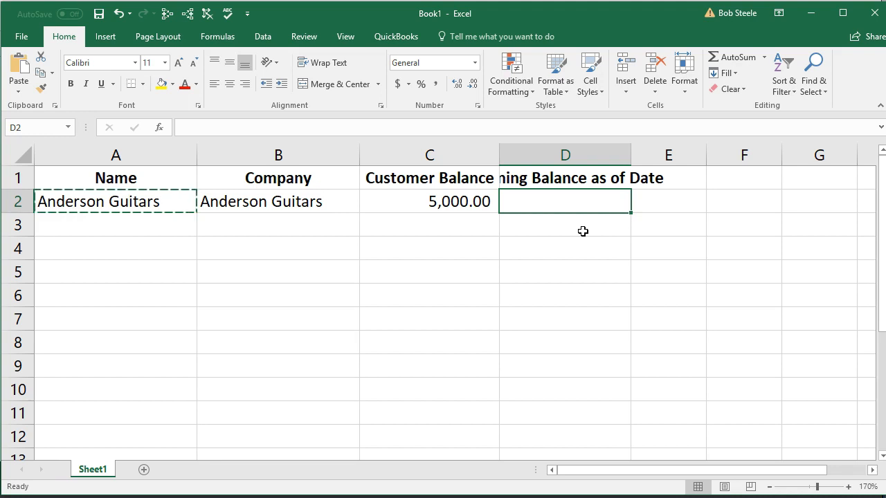
double_click(631, 153)
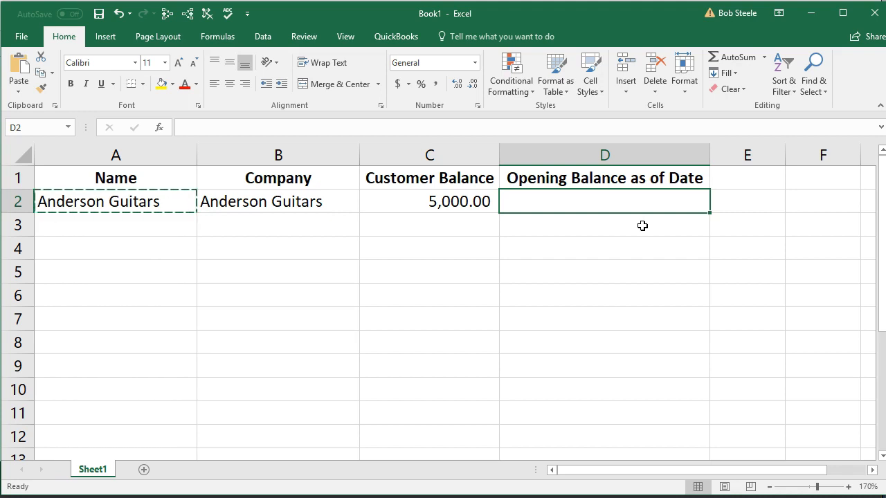
Enter 12/31/2020 as the opening balance date for Anderson Guitars in cell D2.
text(12)
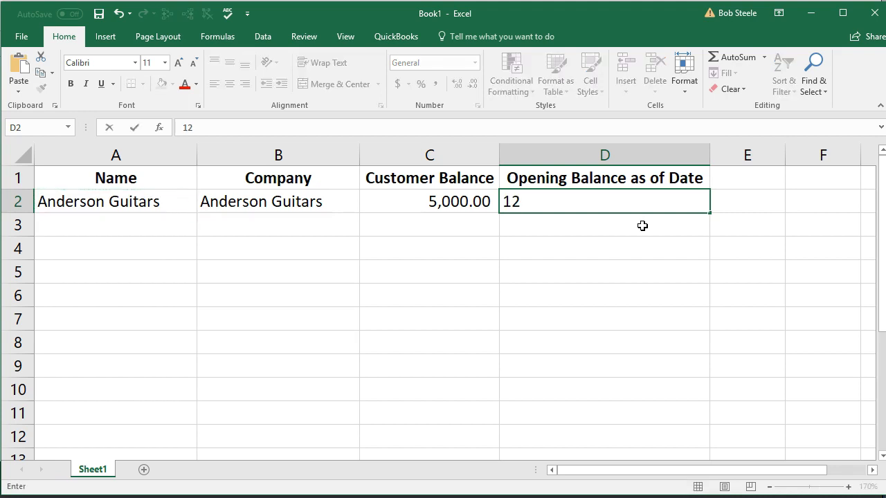
text(/31/00)
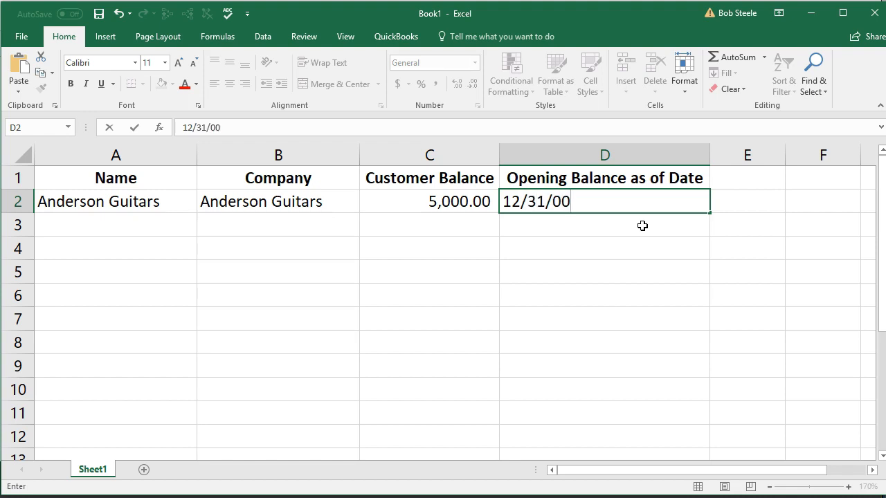
key(Return)
key(Up)
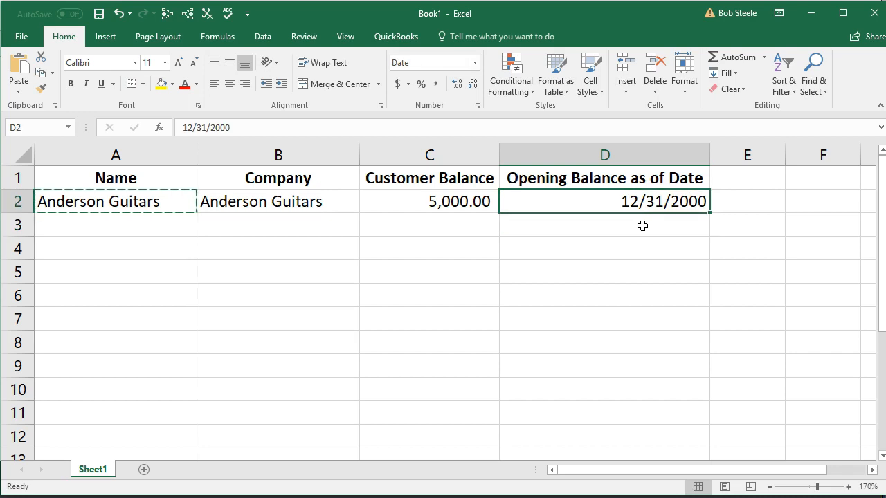
click(695, 202)
double_click(696, 203)
key(BackSpace)
text(2)
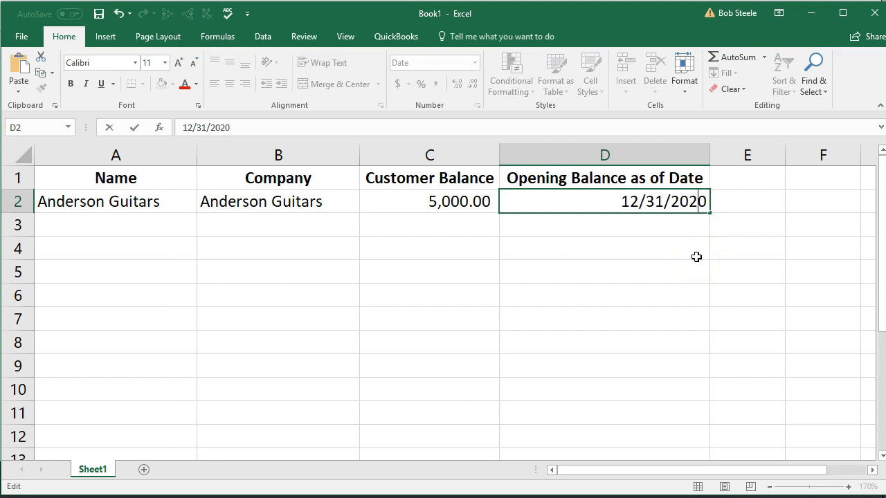
key(Return)
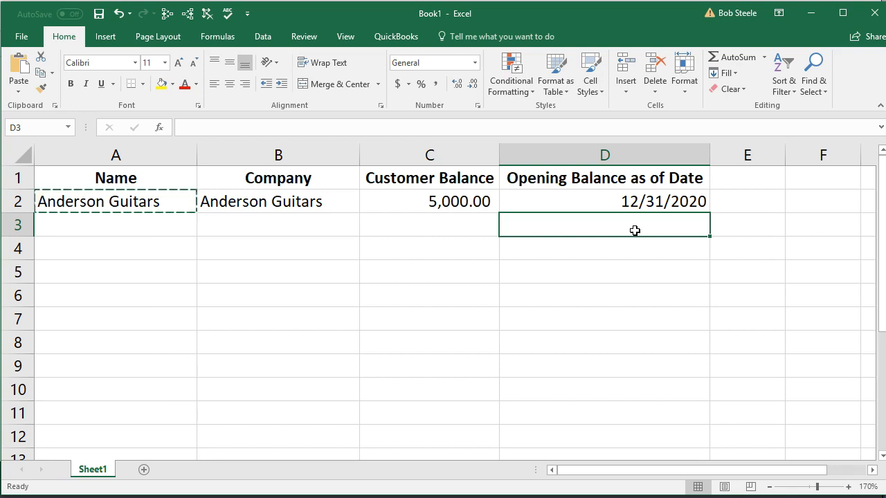
Enter Jones Guitars as the second customer name in A3 and copy it into the Company cell B3.
click(461, 201)
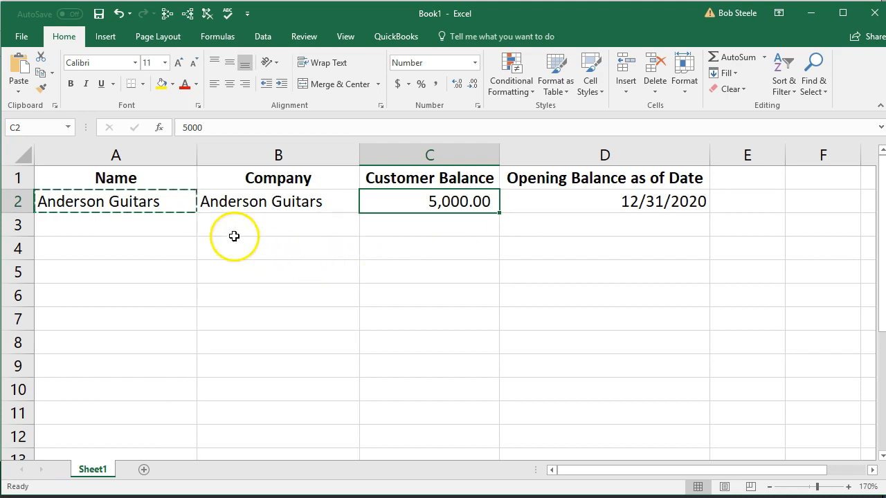
click(172, 220)
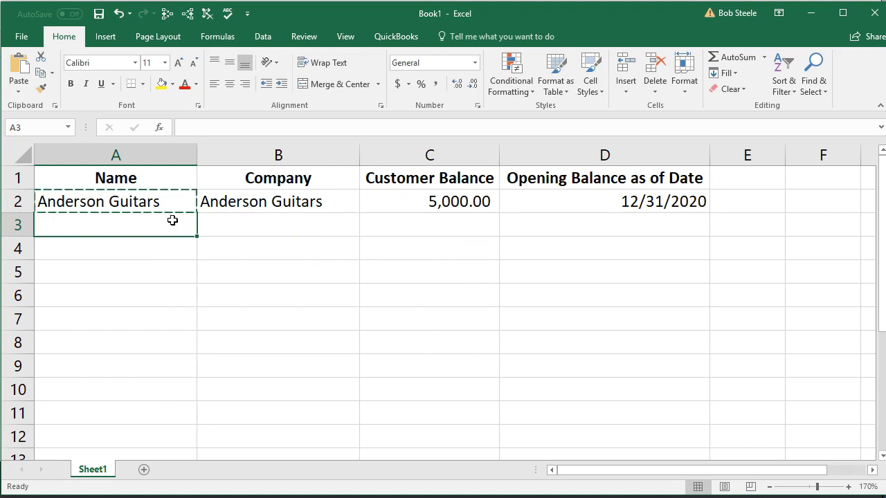
text(Jones Guitar)
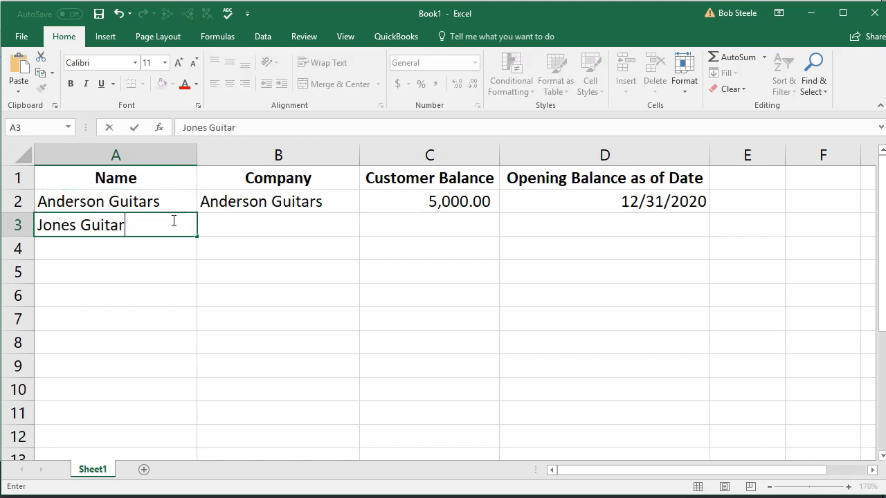
key(Tab)
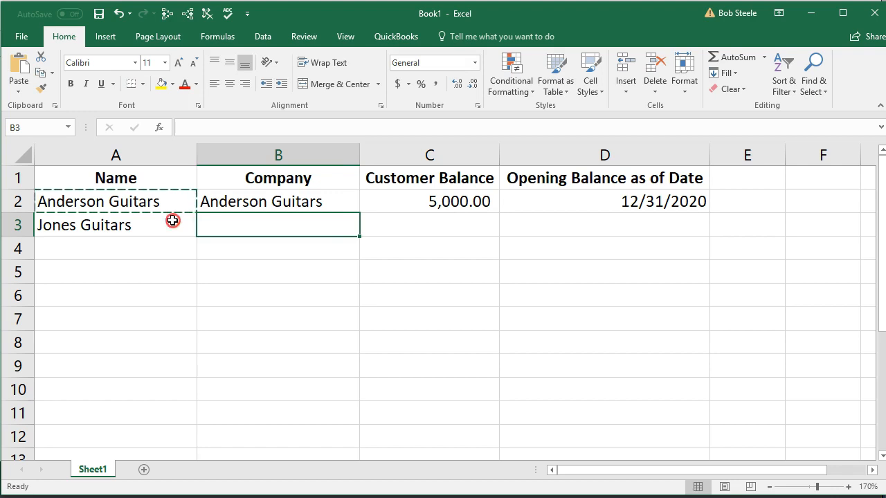
right_click(173, 221)
click(185, 245)
right_click(228, 227)
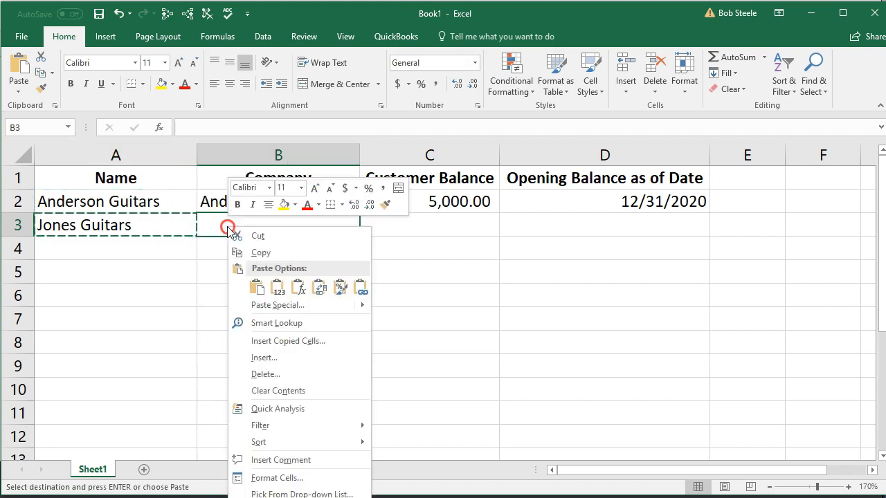
click(257, 286)
Enter a customer balance of 7500 in C3 and the opening balance date 12/31/2020 in D3 for Jones Guitars.
click(413, 219)
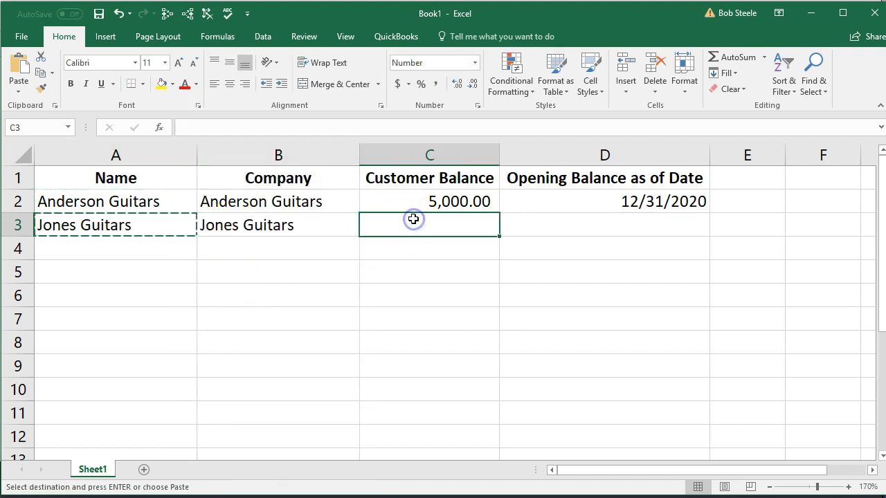
text(7500)
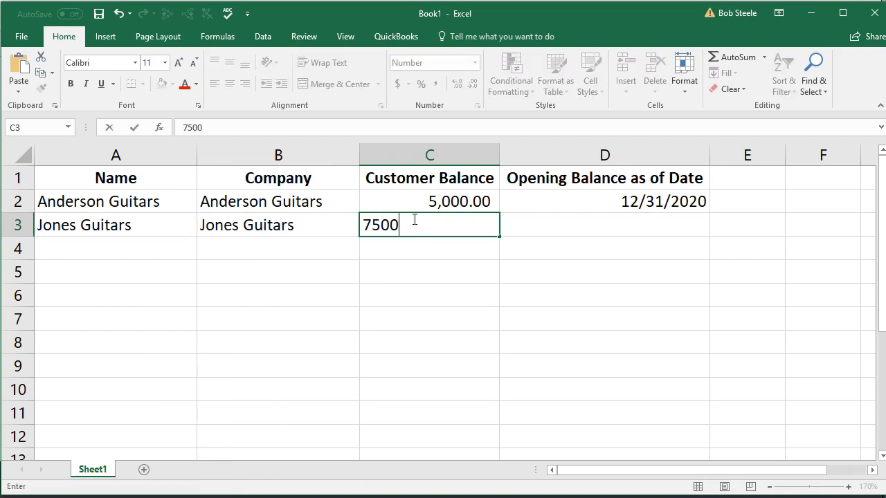
key(Tab)
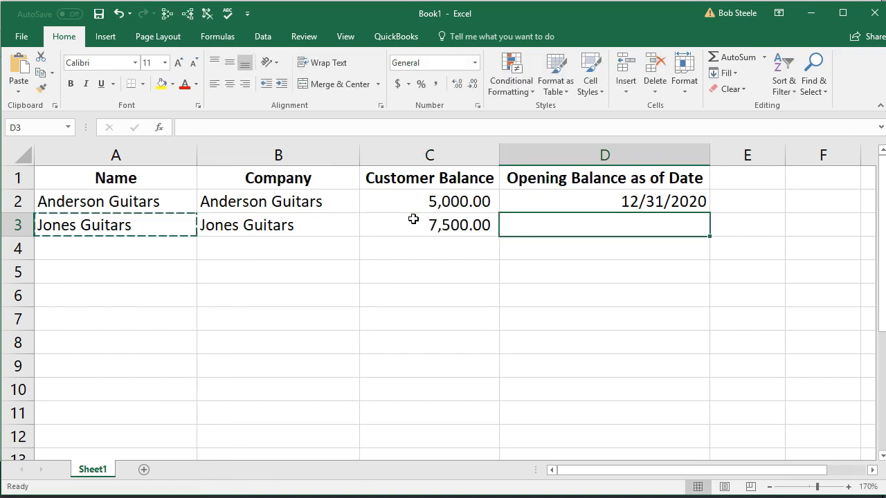
text(12/)
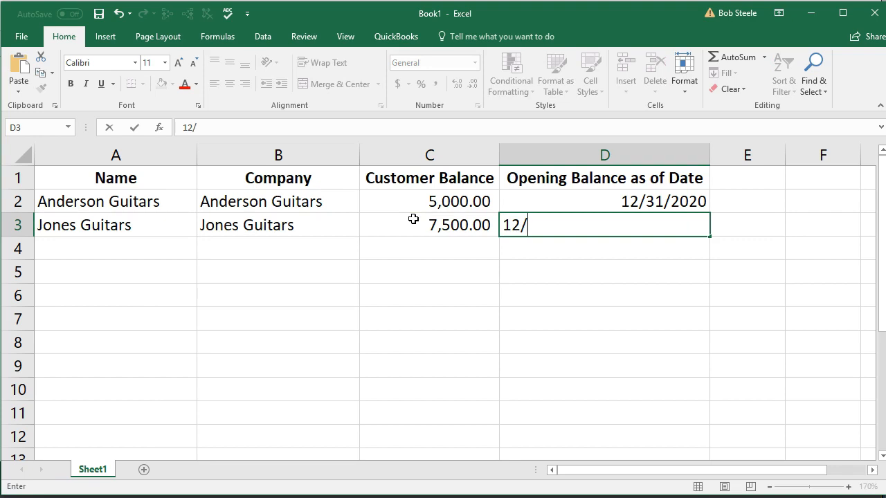
text(31/2020)
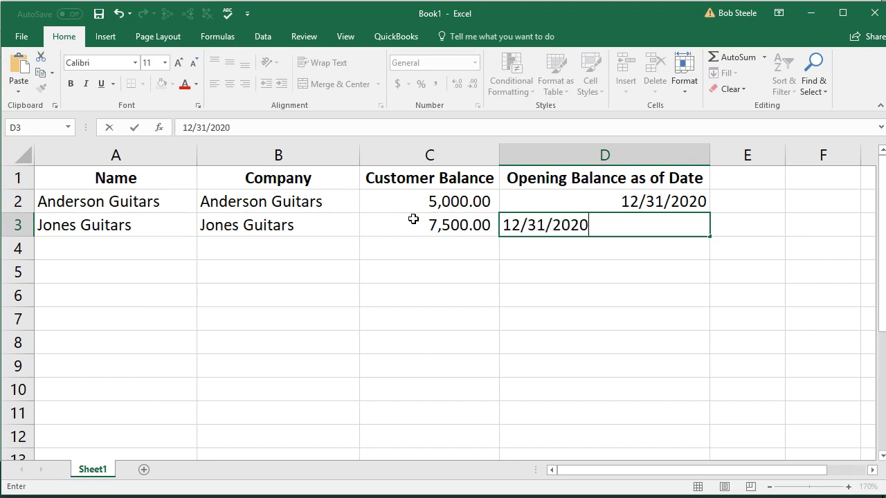
key(Return)
click(73, 467)
click(129, 249)
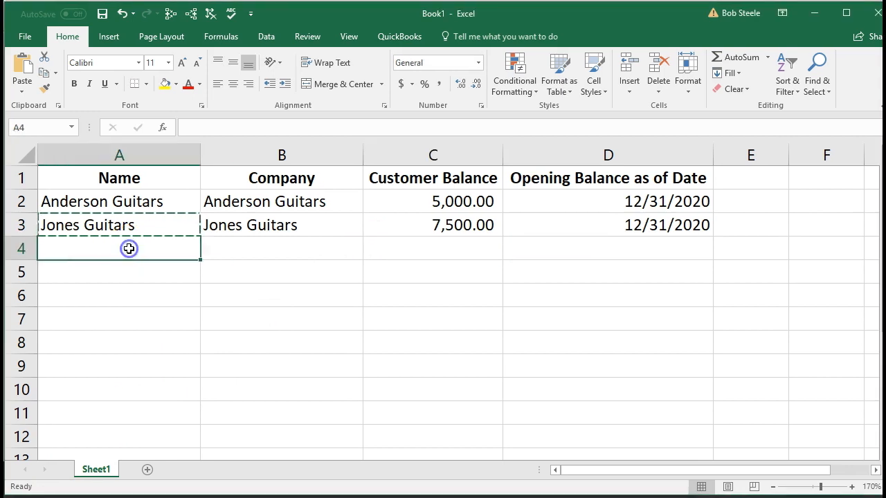
Enter Smith Guitars as the third customer name in A4 and copy it into the Company cell B4.
text(Smit)
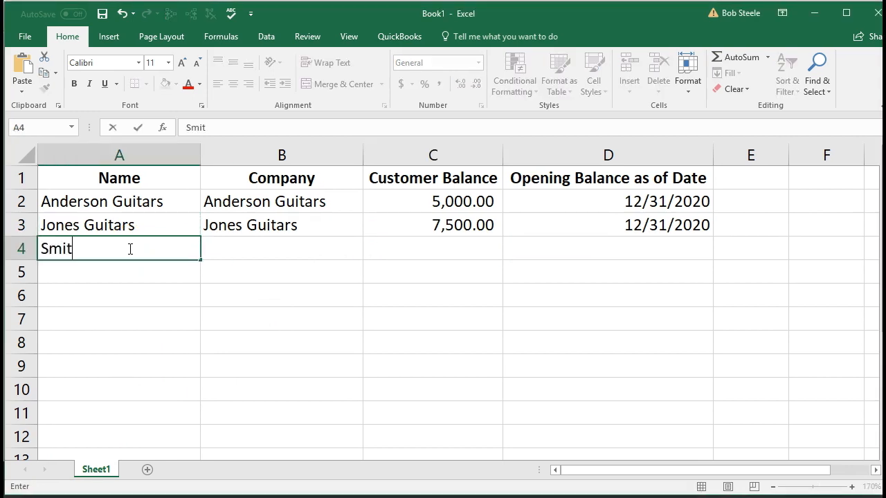
text(h Guitars)
key(Tab)
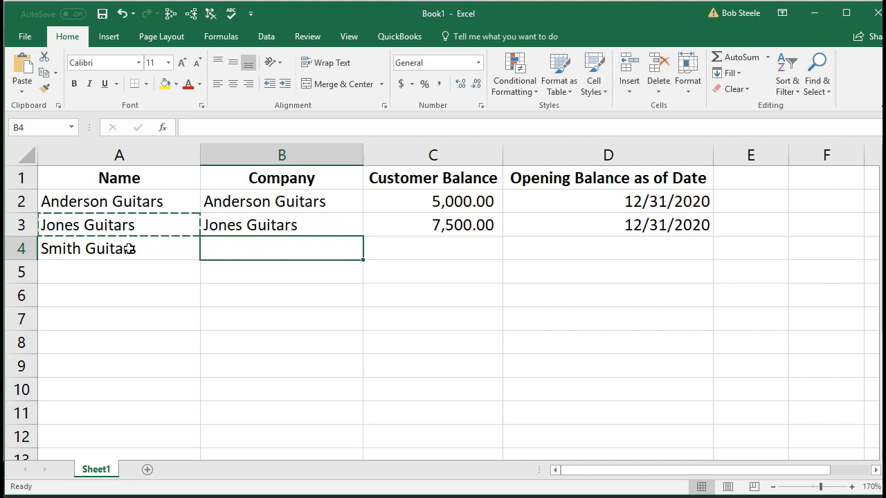
right_click(128, 249)
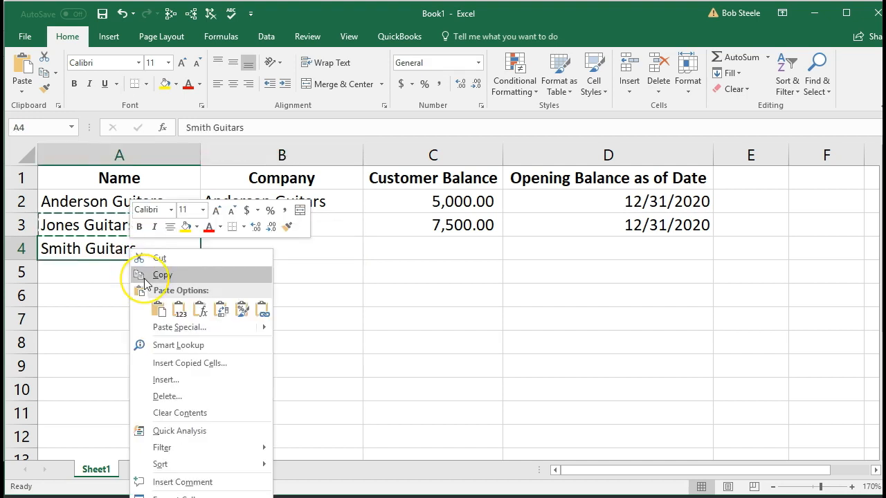
click(145, 275)
click(232, 249)
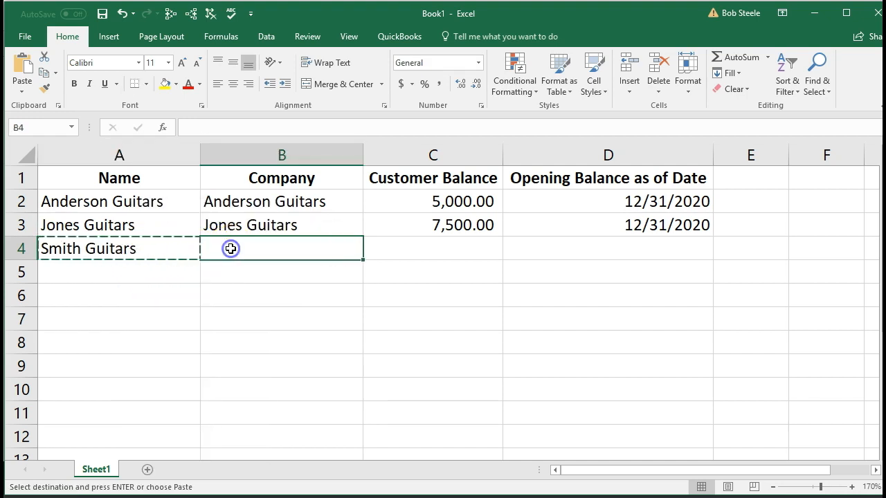
right_click(232, 249)
click(260, 309)
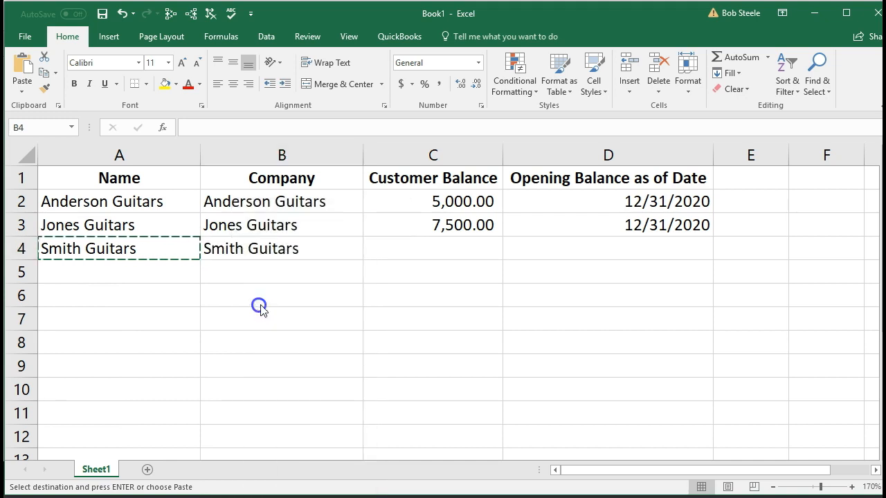
Enter a customer balance of 80,000 in C4 and the opening balance date 12/31/2020 in D4 for Smith Guitars.
click(389, 249)
text(8)
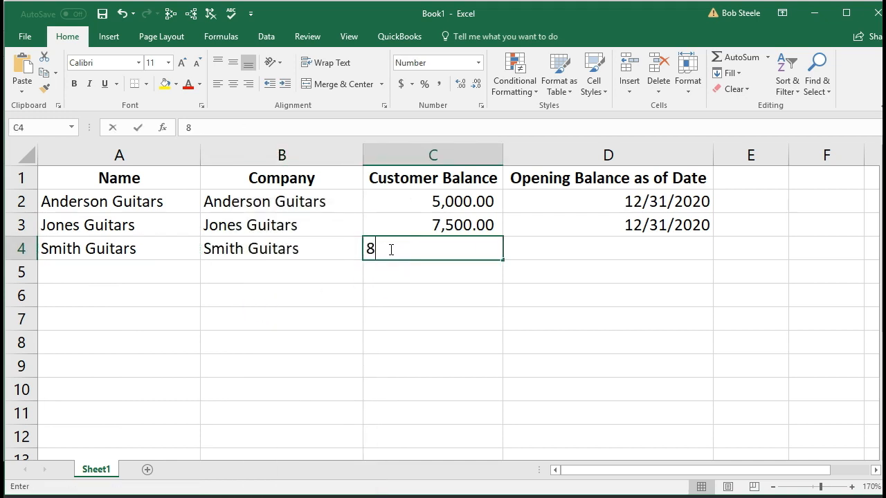
text(0,000000)
key(Tab)
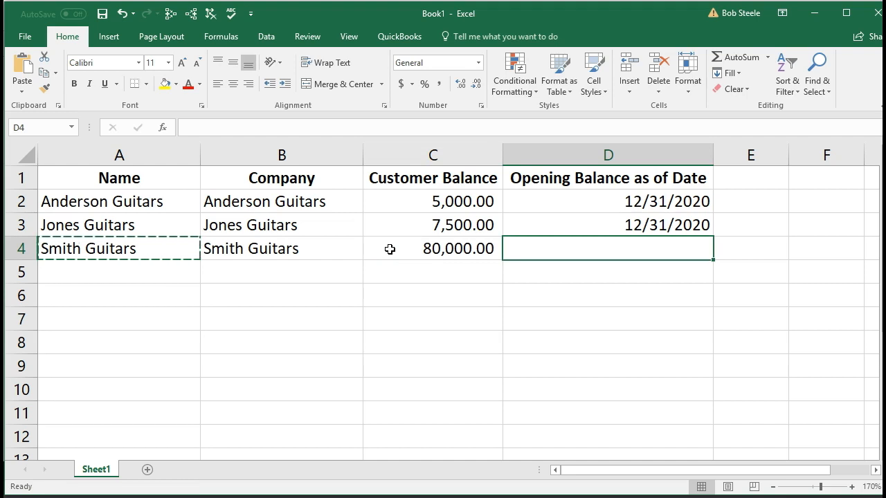
text(12/31/202)
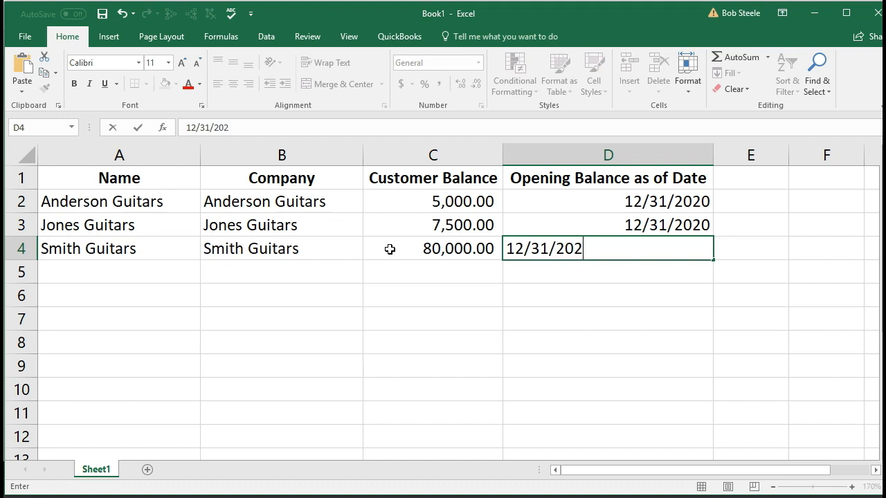
text(0)
key(Return)
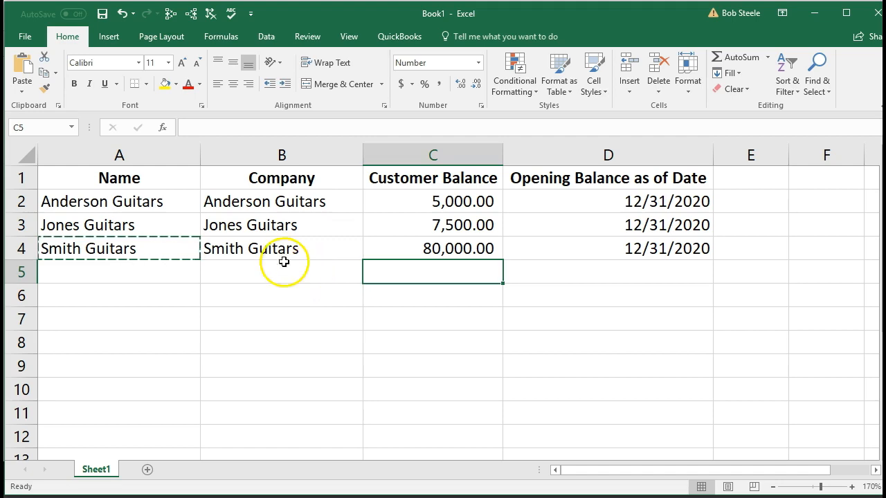
Save the workbook as Customers.xlsx in the QuickBOoks Online folder, keeping the Excel Workbook file type.
click(25, 36)
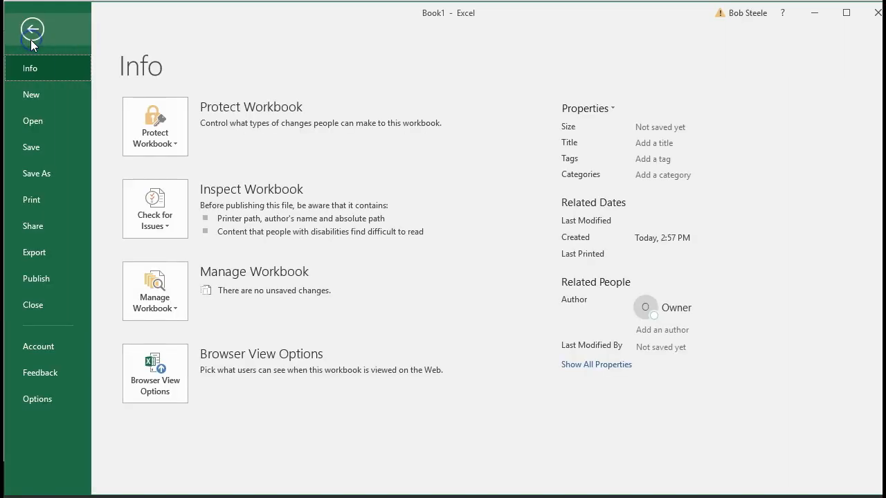
click(30, 173)
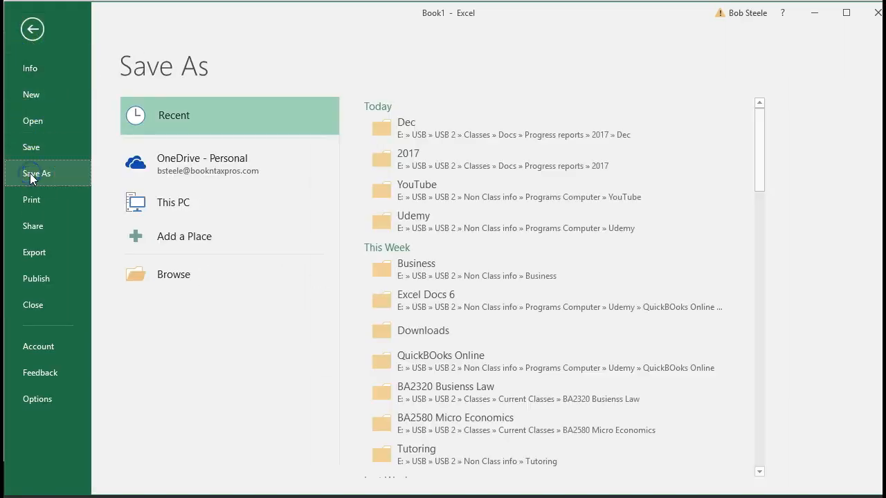
click(214, 284)
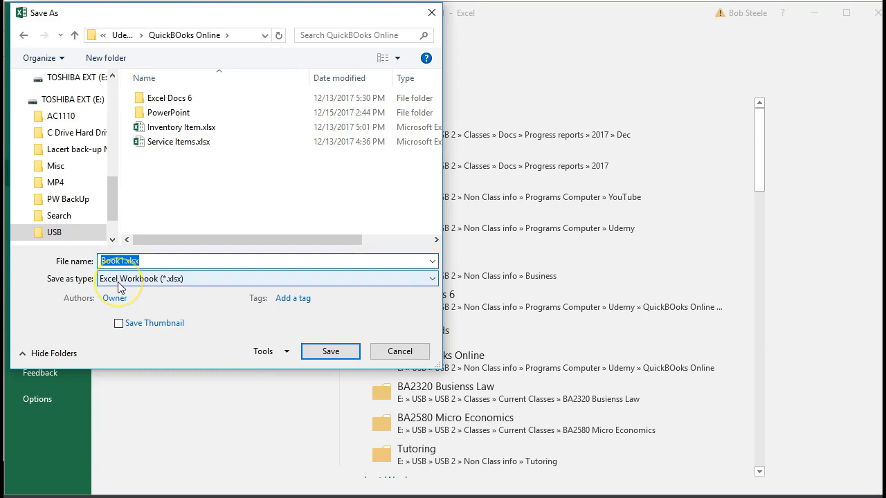
key(Left)
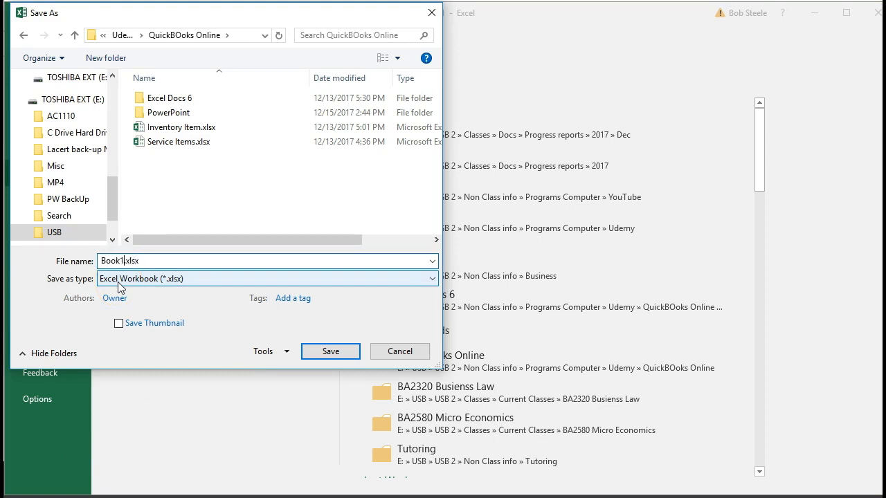
key(BackSpace)
key(BackSpace)
key(BackSpace)
key(BackSpace)
key(BackSpace)
text(Customers)
click(201, 285)
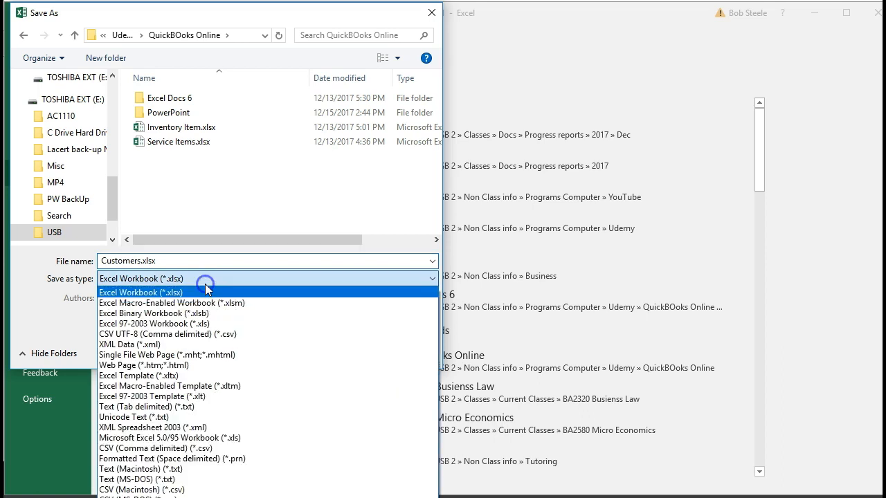
click(206, 284)
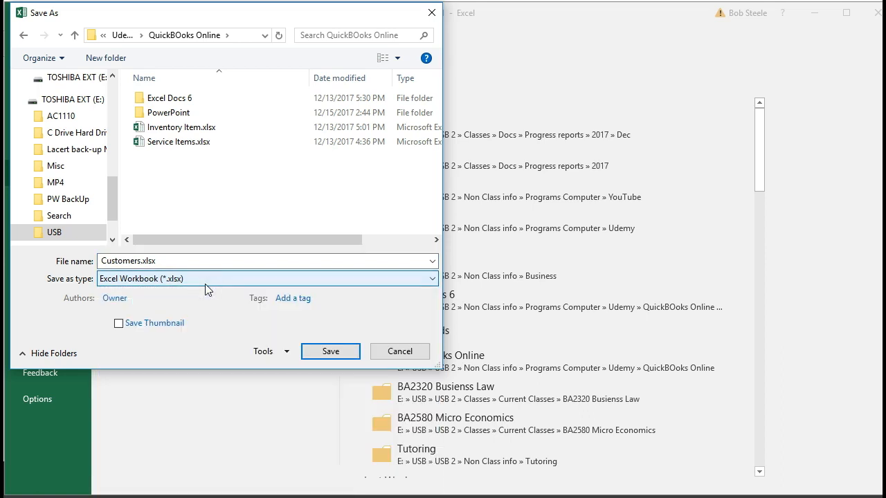
click(309, 353)
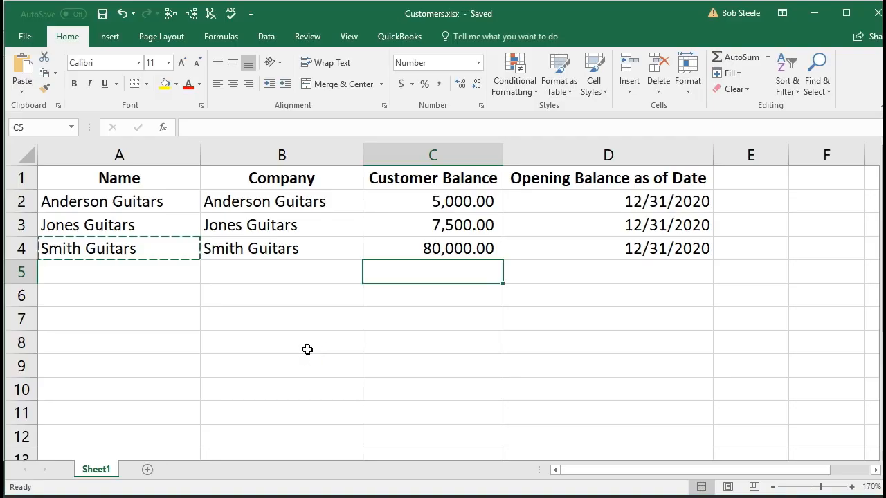
Close the workbook, switch to QuickBooks Online and reopen the customer file import from the Customers page.
click(874, 15)
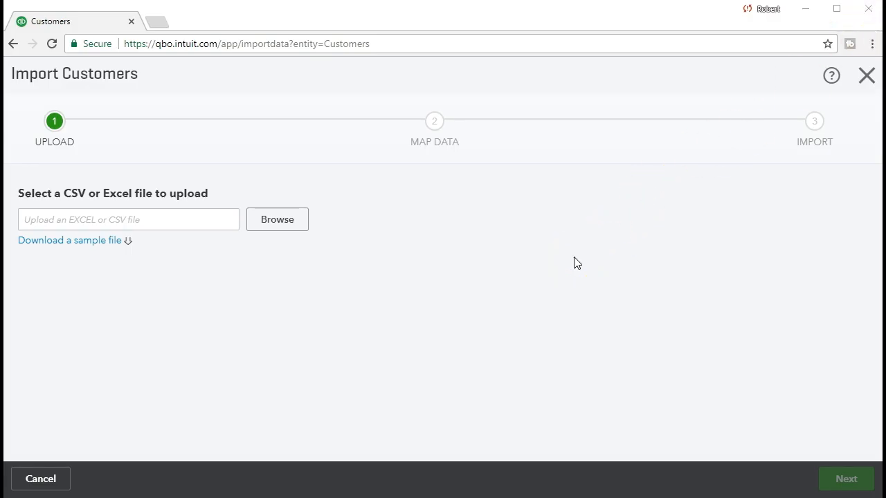
click(862, 81)
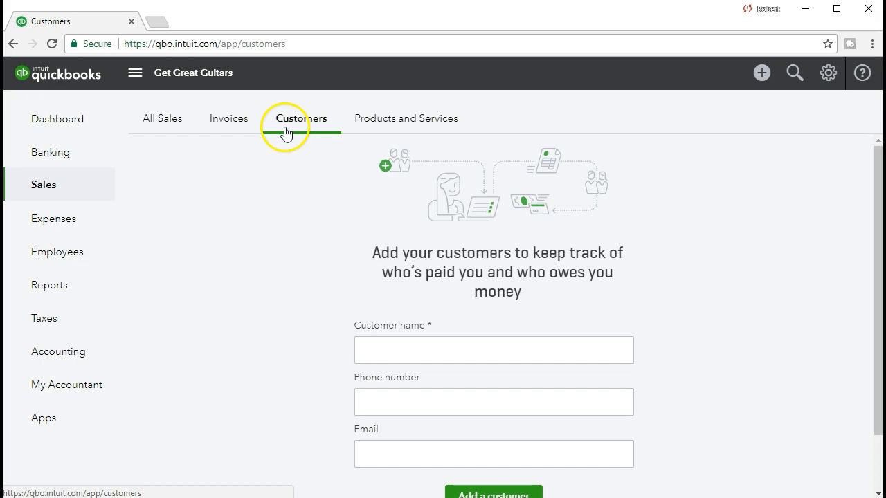
scroll(253, 312, down, 1)
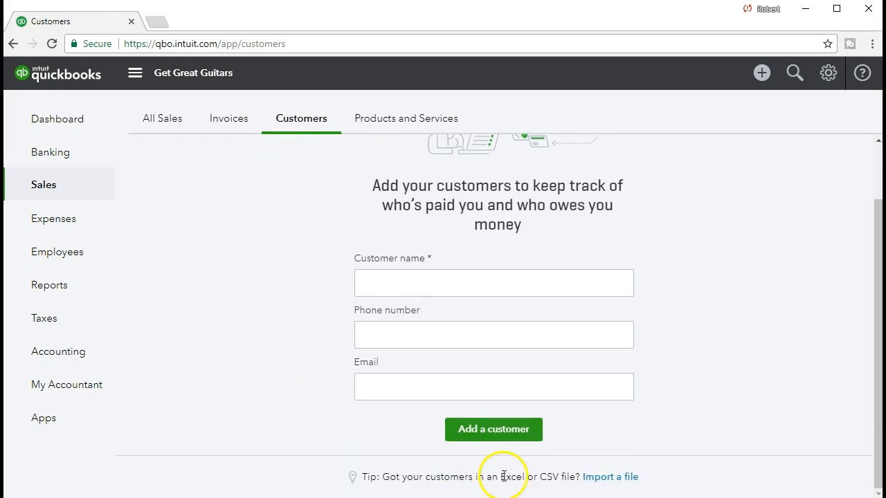
click(619, 479)
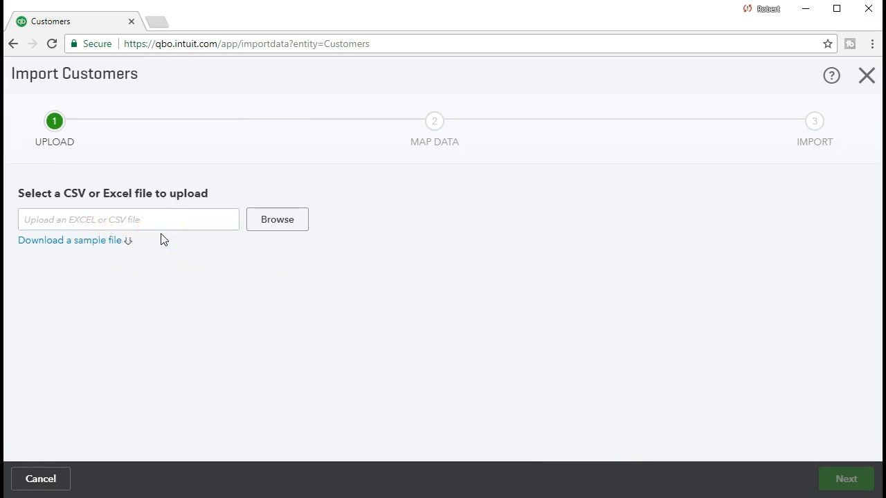
Select Customers.xlsx as the file to upload and continue to the field mapping stage.
click(271, 226)
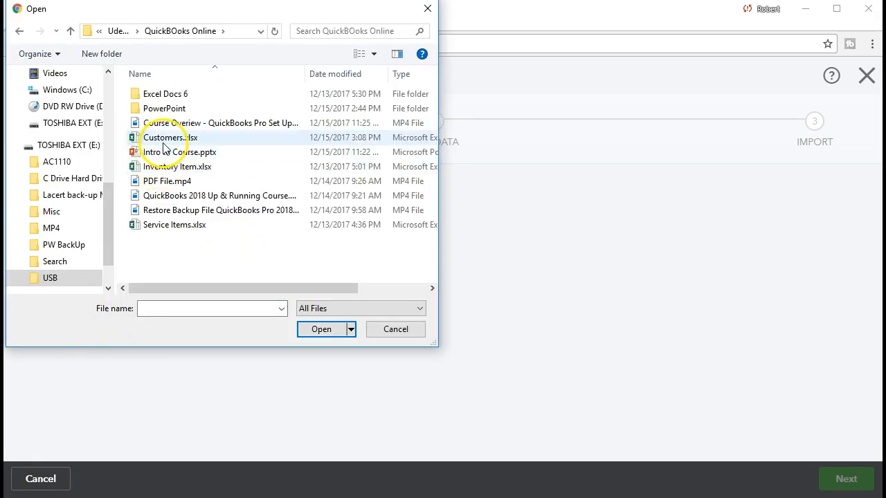
click(165, 139)
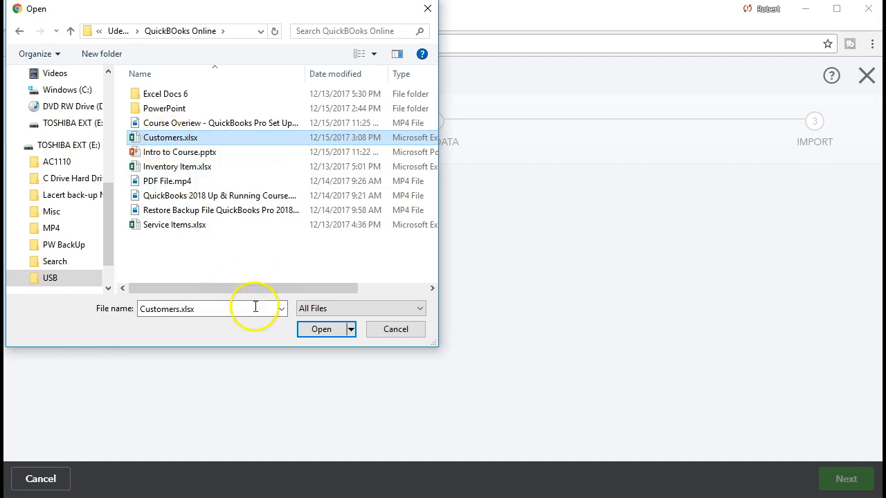
double_click(176, 140)
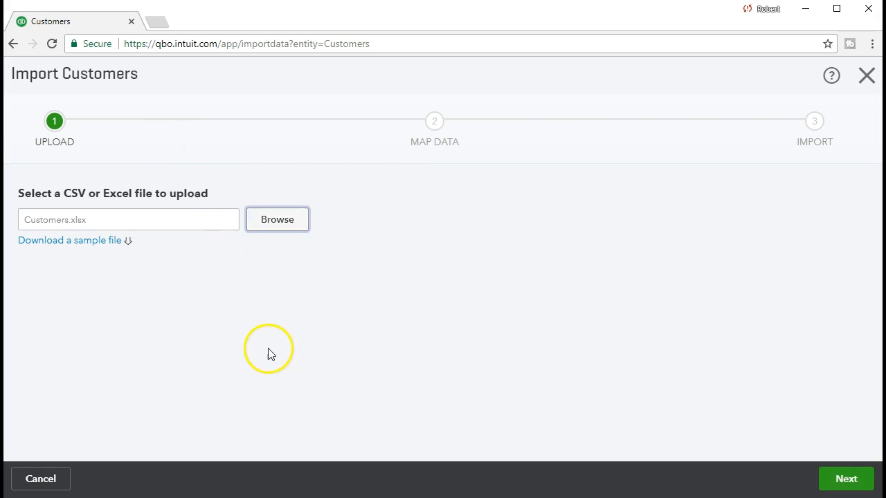
click(828, 490)
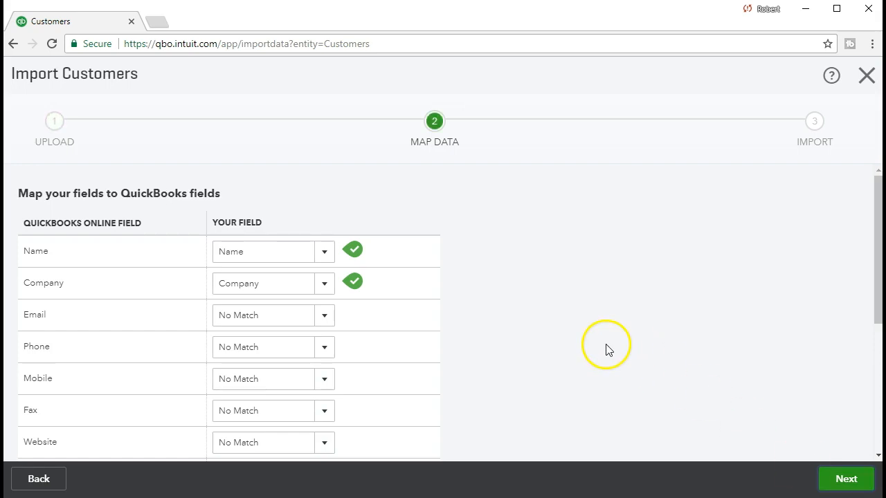
Reopen Customers.xlsx in Excel to review its column headings and customer rows, and return to the QuickBooks import mapping.
scroll(554, 355, down, 1)
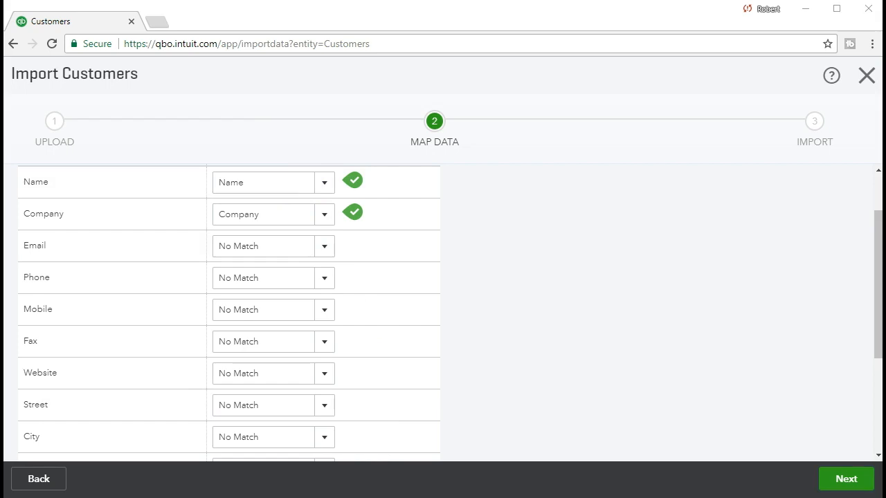
click(354, 347)
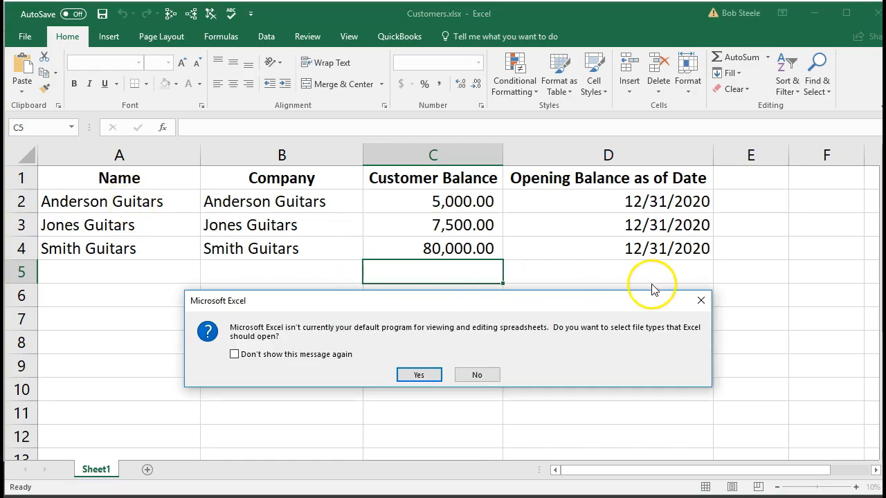
click(704, 300)
click(148, 182)
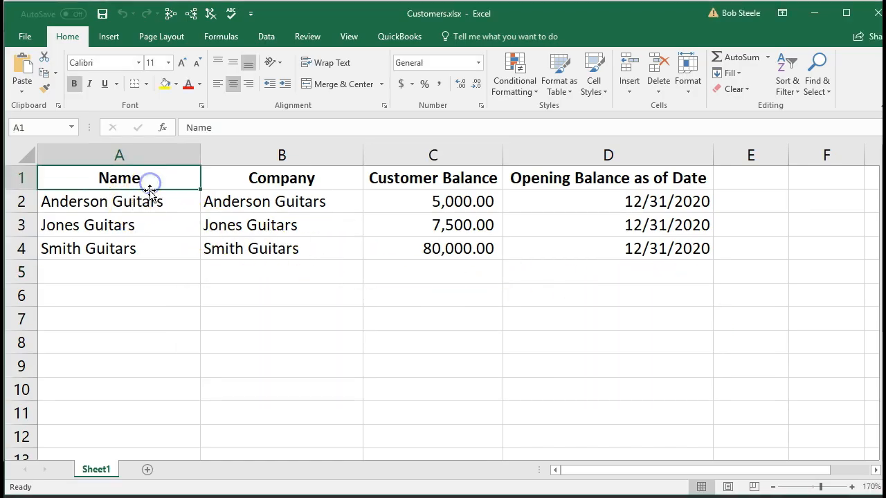
click(148, 200)
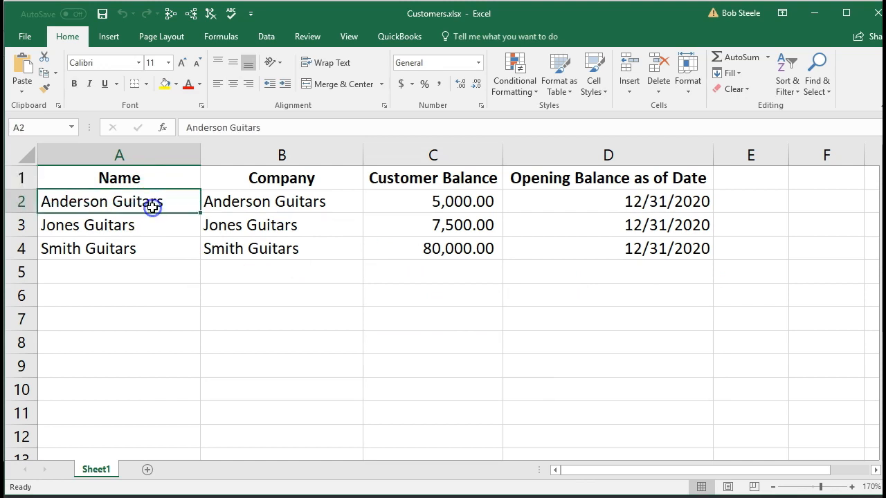
click(152, 220)
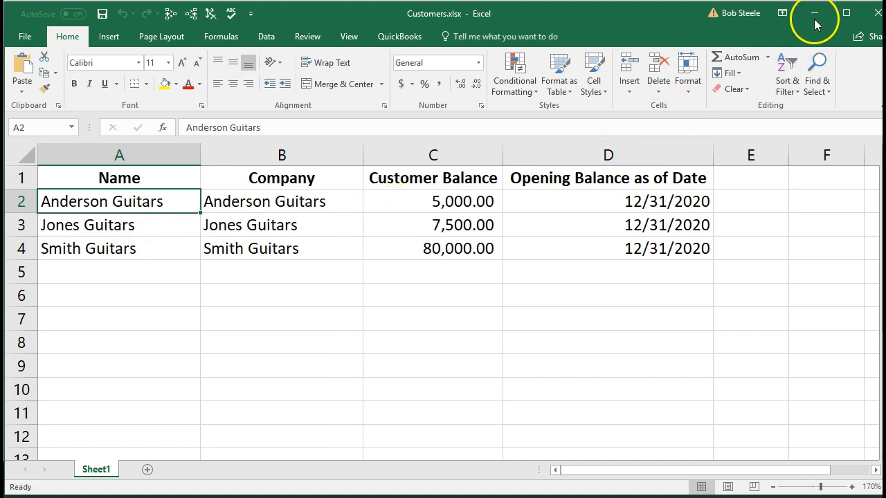
click(685, 178)
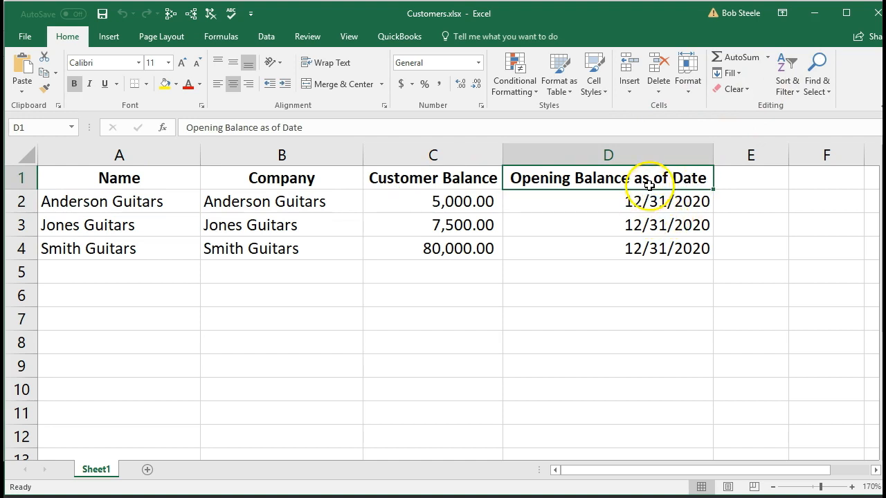
click(805, 17)
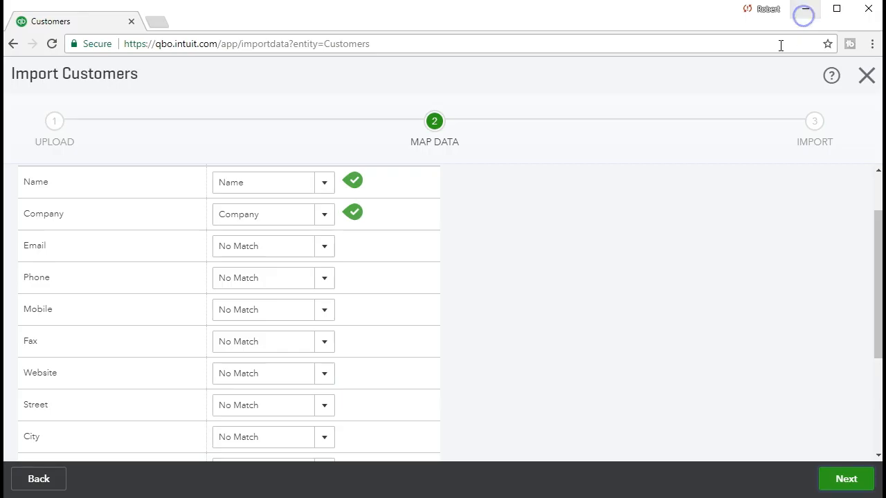
Check the field mappings for Name and Company and review the remaining fields through Opening Balance and Opening Balance Date.
click(324, 184)
click(325, 184)
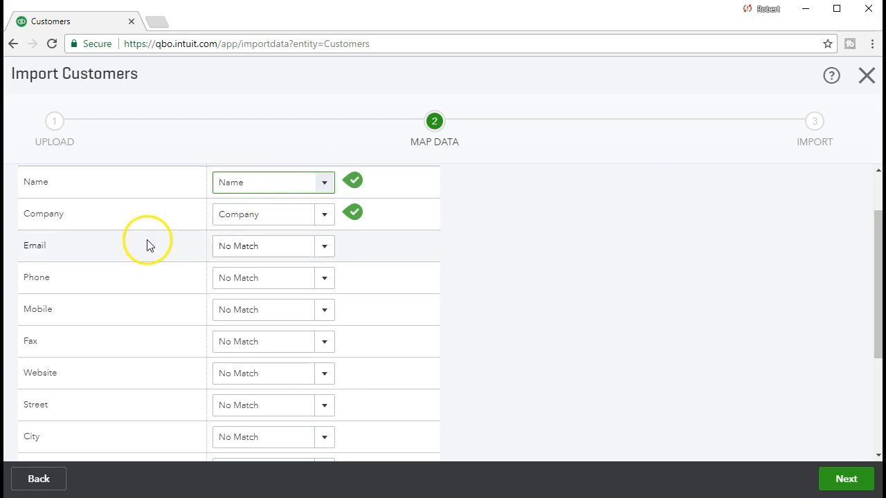
click(323, 215)
click(323, 215)
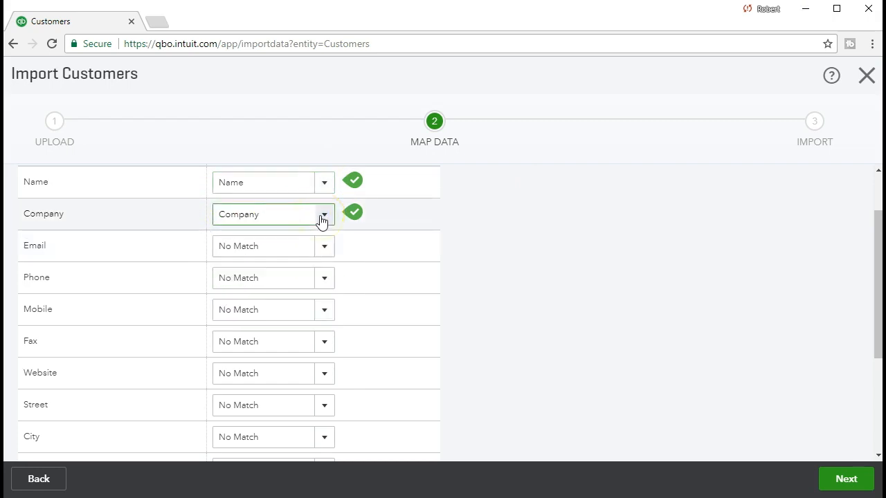
scroll(466, 319, down, 1)
scroll(466, 320, down, 1)
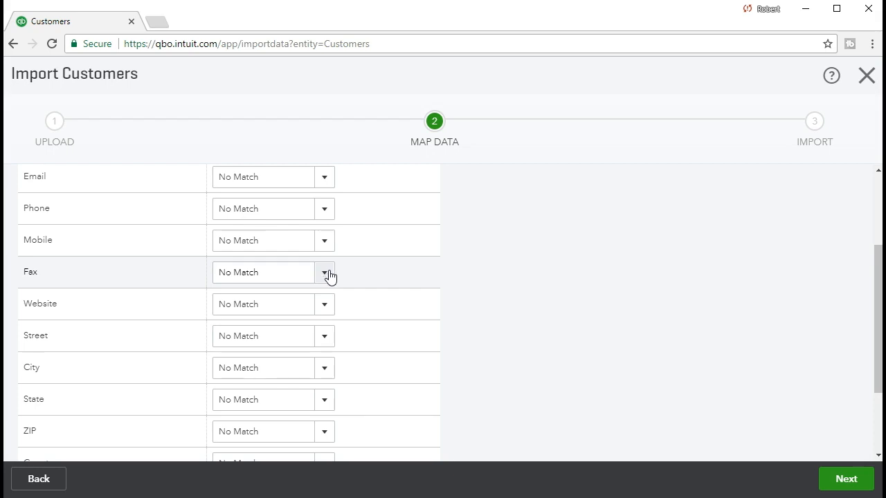
scroll(398, 312, down, 1)
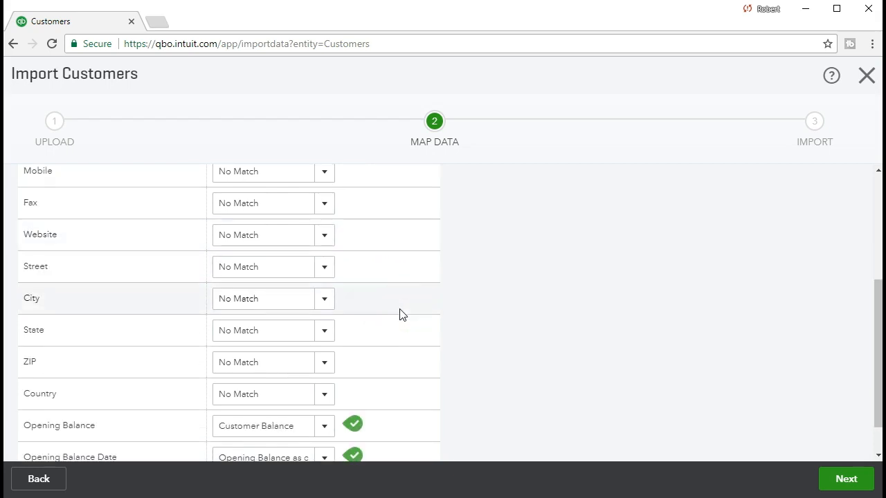
Compare the Opening Balance field mappings with the column headings in Customers.xlsx in Excel, and continue to the final import stage in QuickBooks Online.
scroll(399, 315, down, 1)
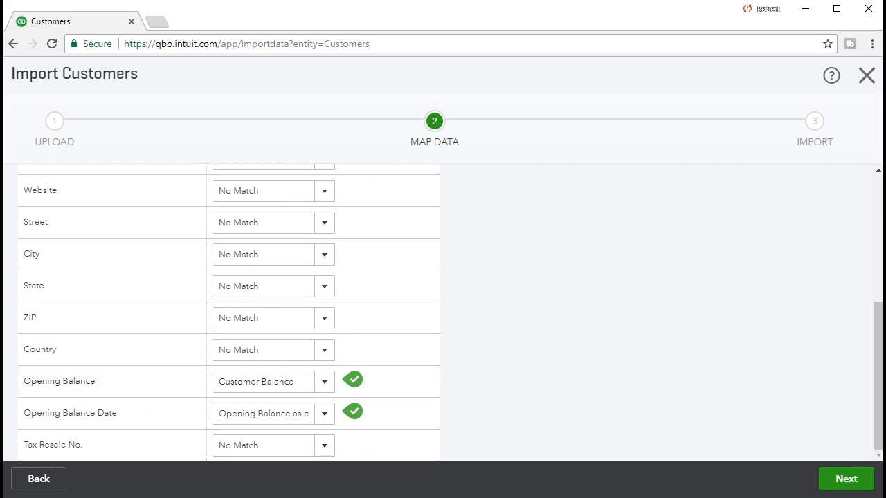
click(477, 497)
click(455, 178)
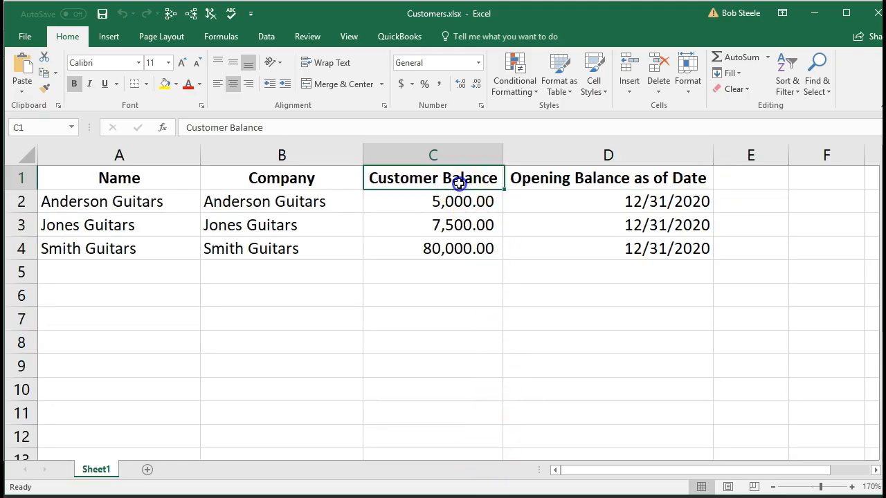
click(815, 13)
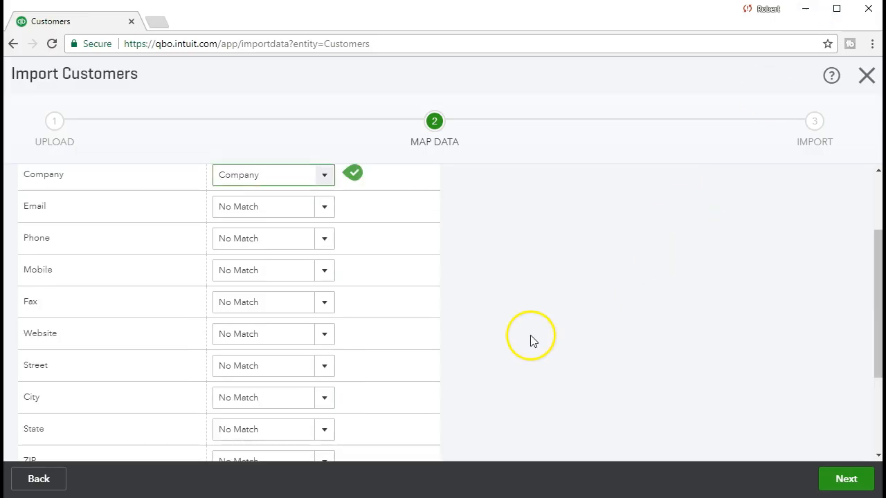
scroll(530, 340, down, 3)
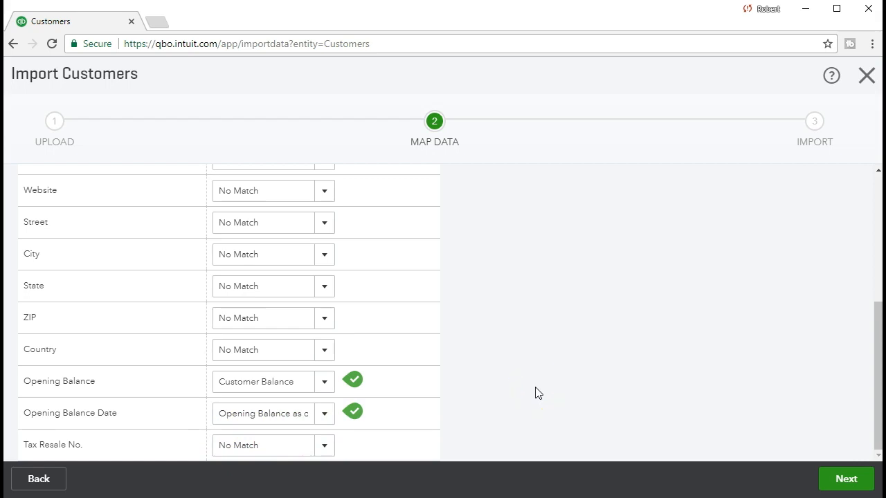
click(830, 479)
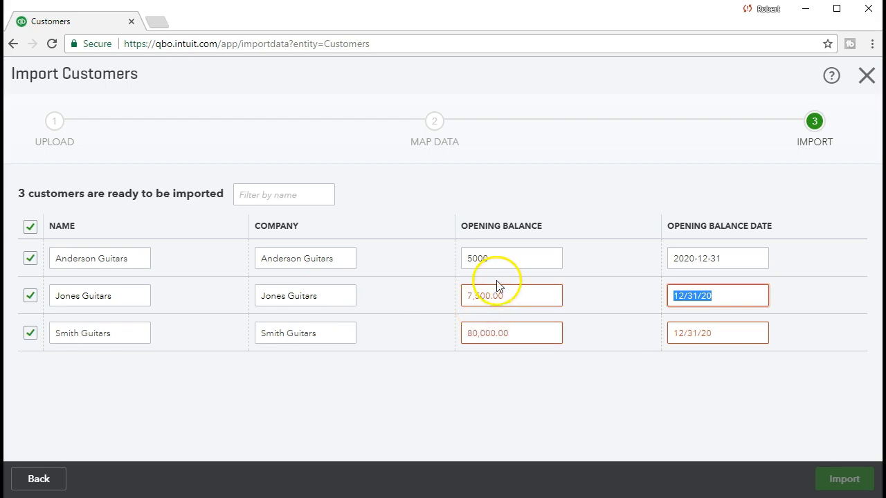
Set Jones Guitars' opening balance to 7500 in the import list.
click(530, 299)
text(750)
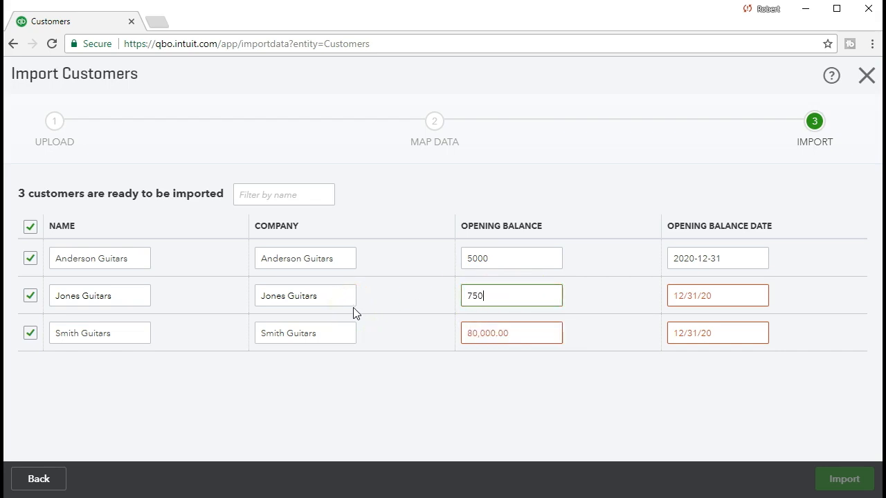
click(505, 264)
click(508, 291)
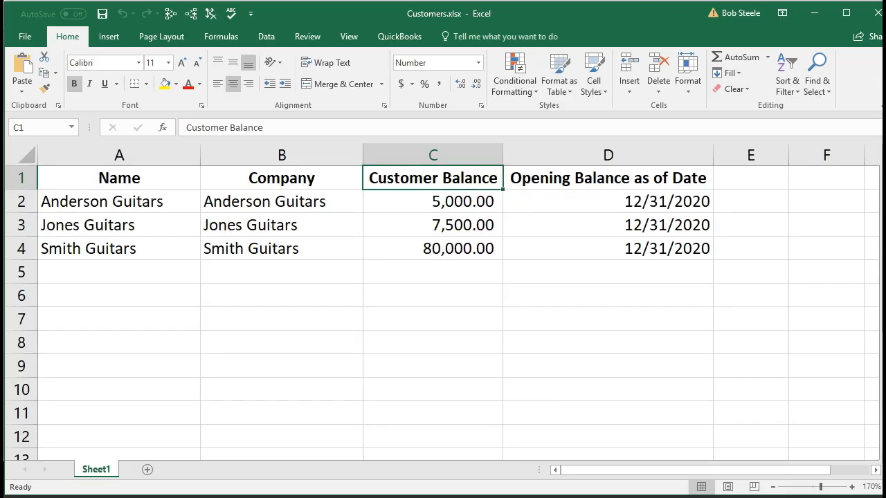
In Customers.xlsx in Excel, change the number format of the entire Customer Balance column to General.
click(398, 332)
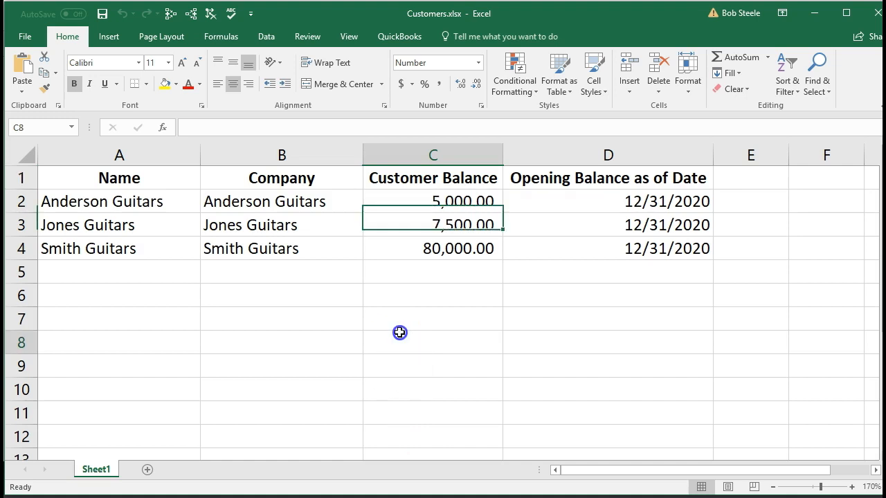
click(437, 158)
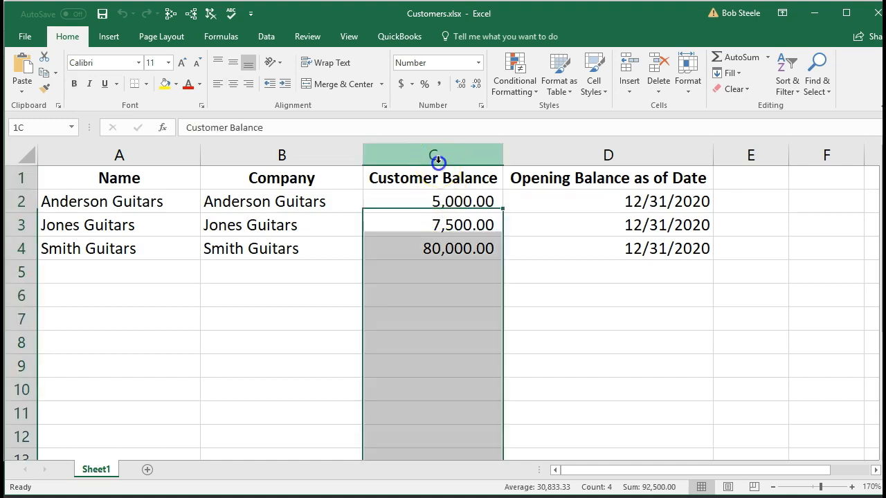
click(478, 63)
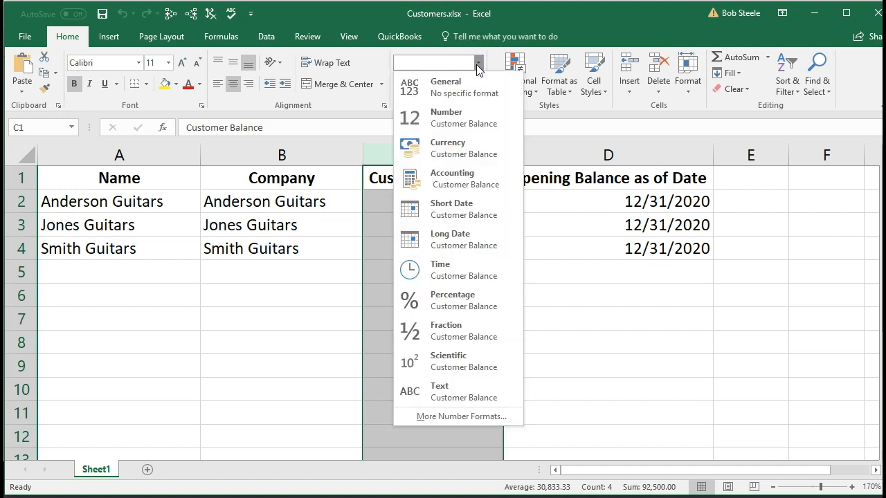
click(423, 81)
click(428, 263)
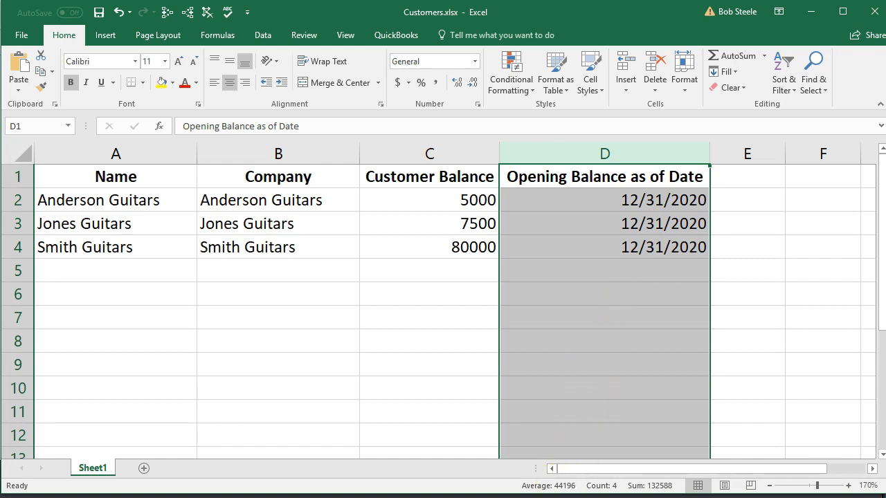
Check the opening balance dates in the QuickBooks Online import list, and open the cell formatting options for Excel's Opening Balance as of Date column.
key(alt+Tab)
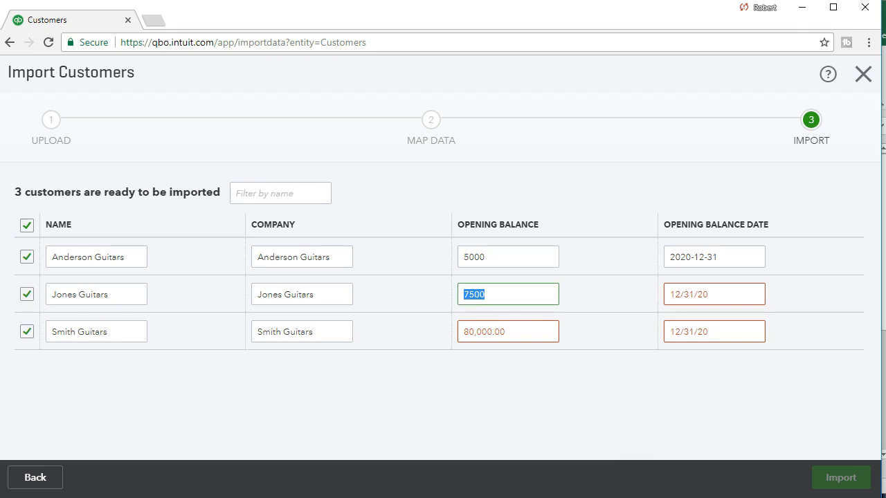
click(695, 297)
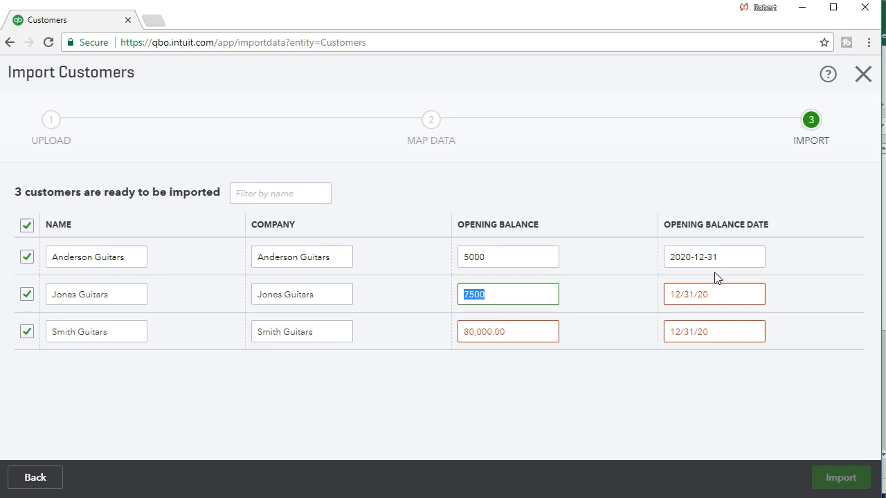
click(516, 497)
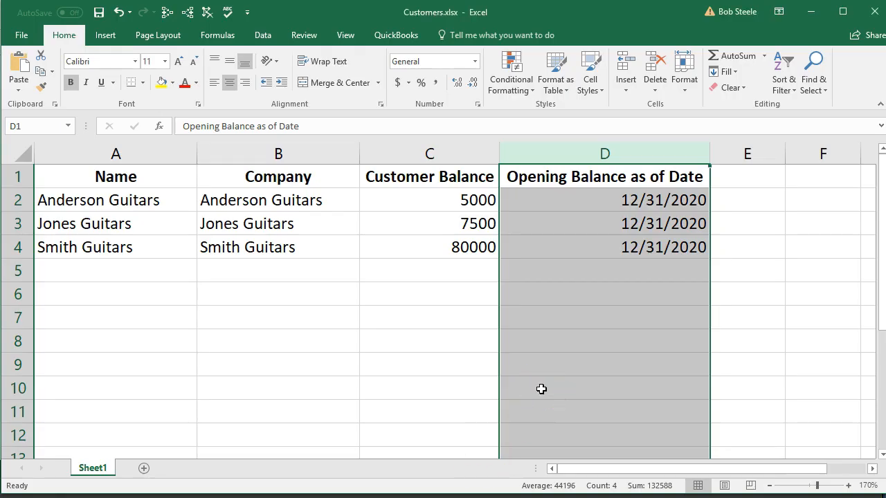
right_click(561, 209)
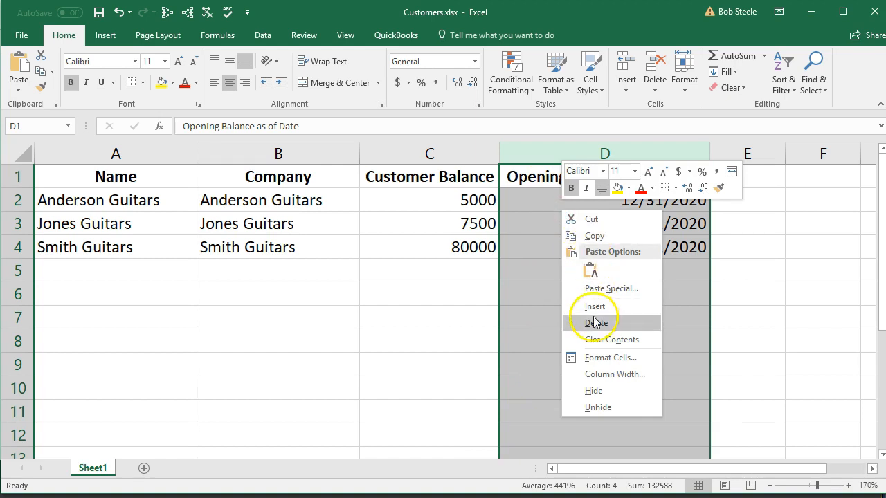
click(594, 357)
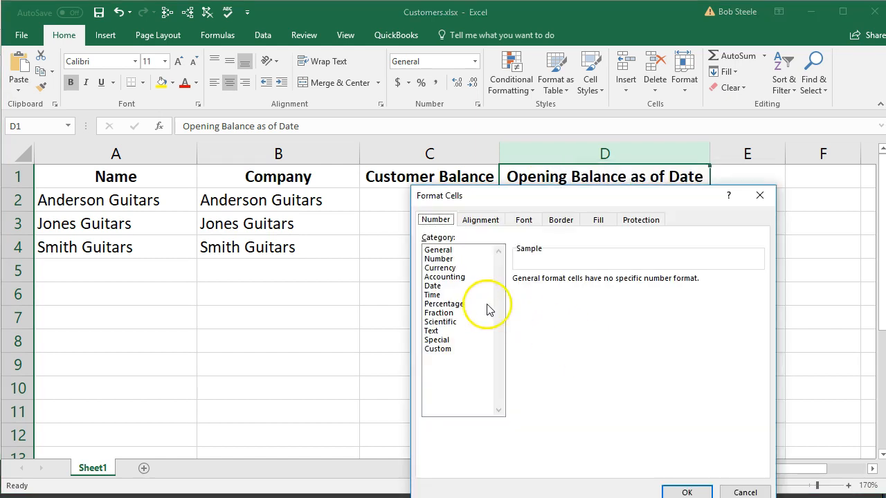
Look through the built-in Date format types for one that puts the year first.
click(435, 286)
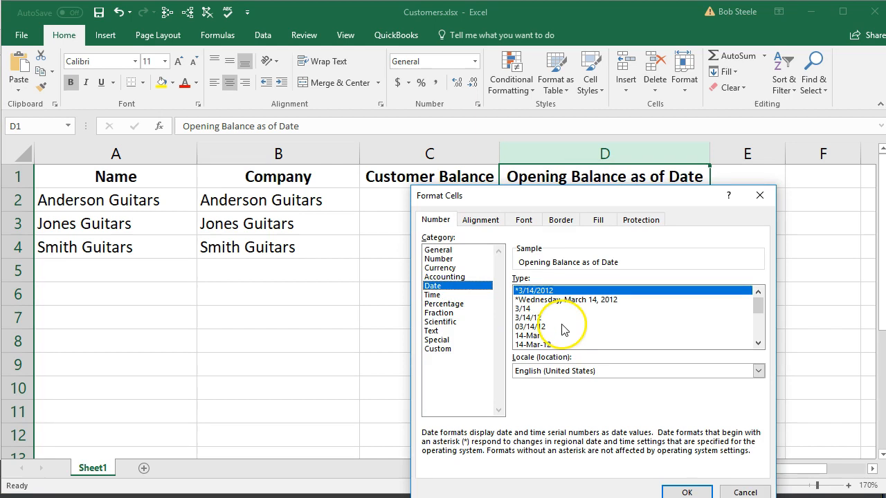
click(758, 344)
click(758, 344)
click(758, 344)
click(758, 344)
click(758, 344)
click(758, 344)
click(758, 344)
click(758, 344)
click(758, 344)
click(758, 344)
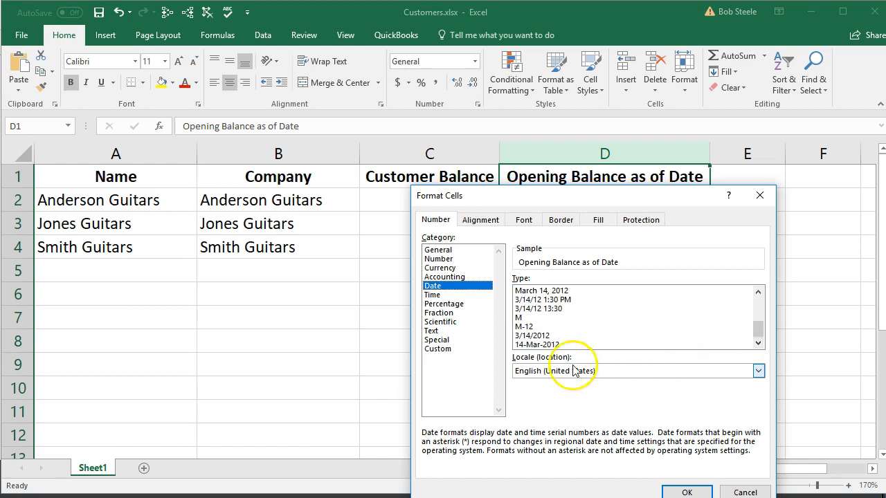
Apply the custom number format yyyy-mm-dd to the Opening Balance as of Date column and check the three customer dates.
click(456, 355)
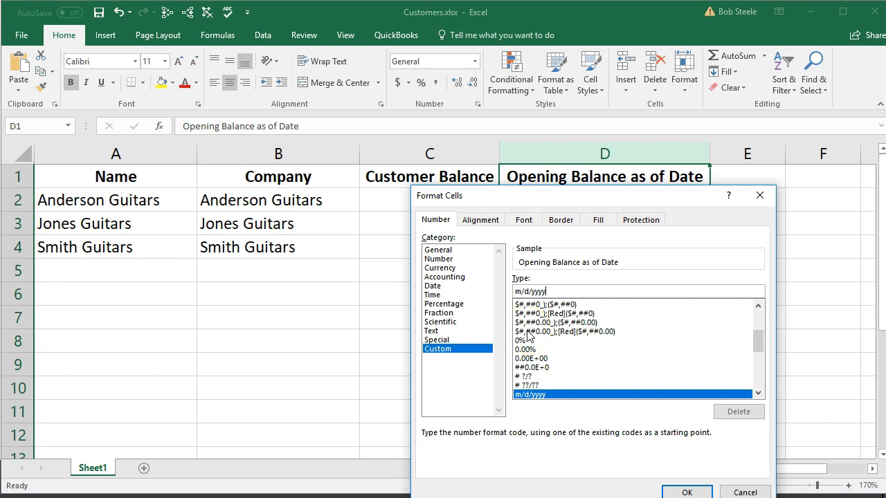
text(/)
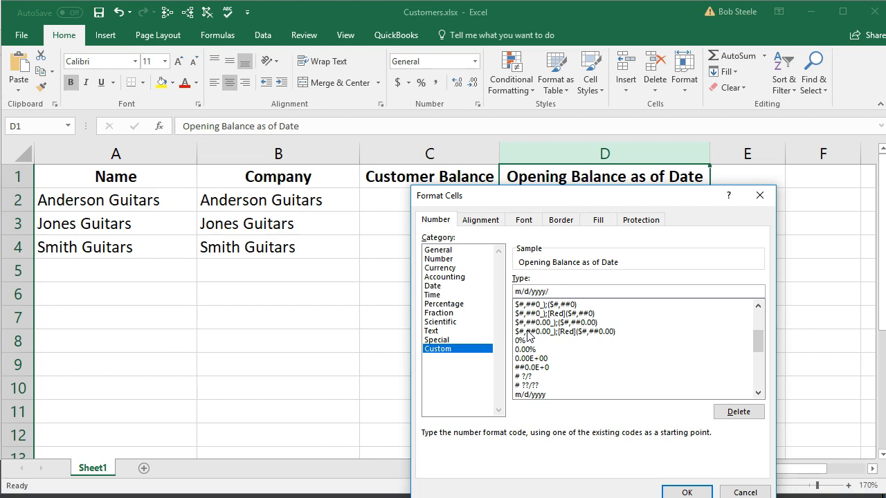
text(mm)
click(565, 292)
key(BackSpace)
text(-)
key(BackSpace)
text(-)
key(Home)
key(Delete)
key(Delete)
key(Delete)
key(Delete)
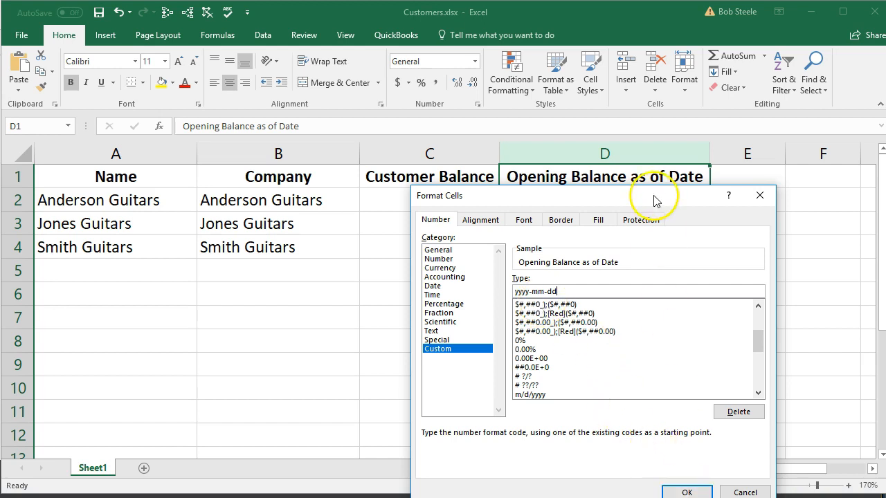
drag(656, 200, 650, 167)
click(680, 459)
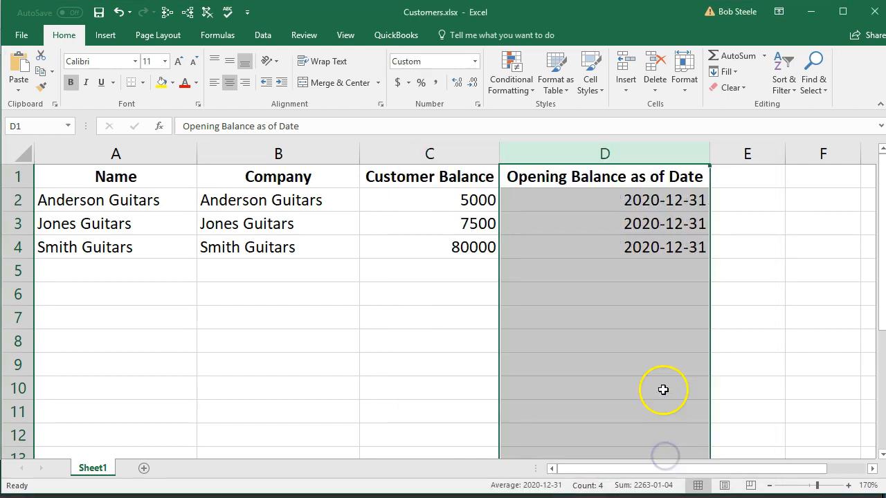
click(647, 312)
drag(607, 209, 594, 247)
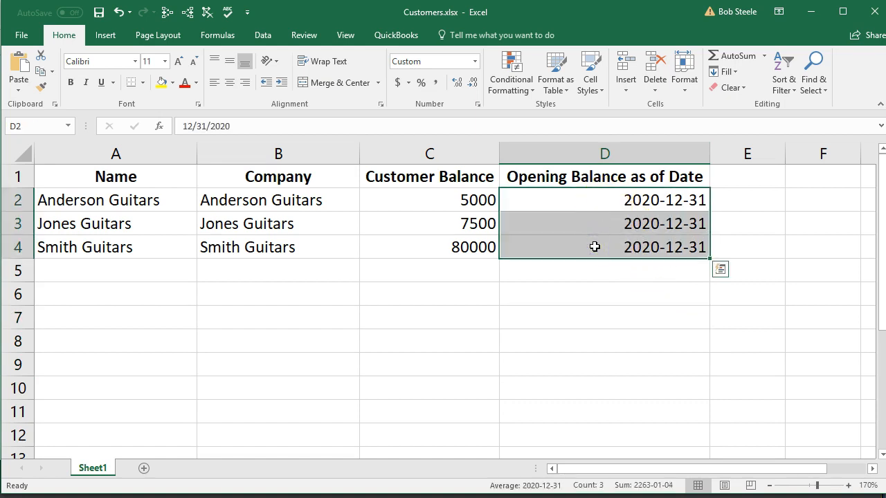
click(619, 296)
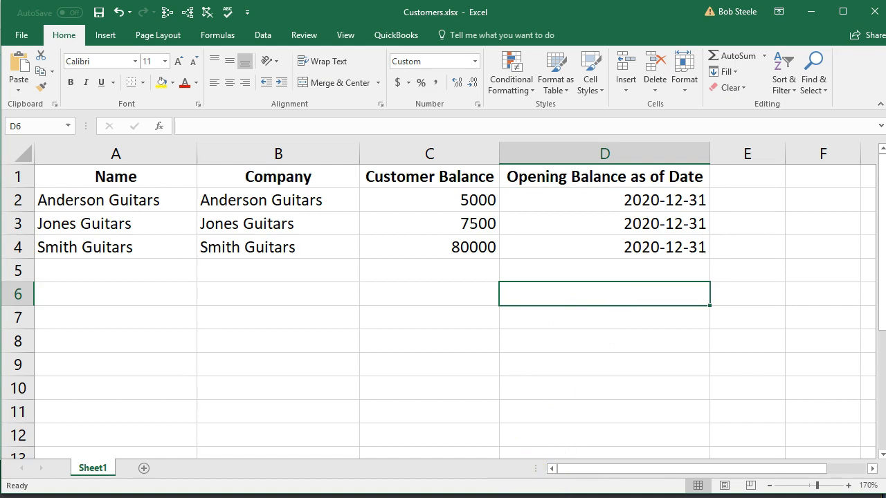
Return to the QuickBooks Online import list and set Smith Guitars' opening balance to 8000.
click(810, 12)
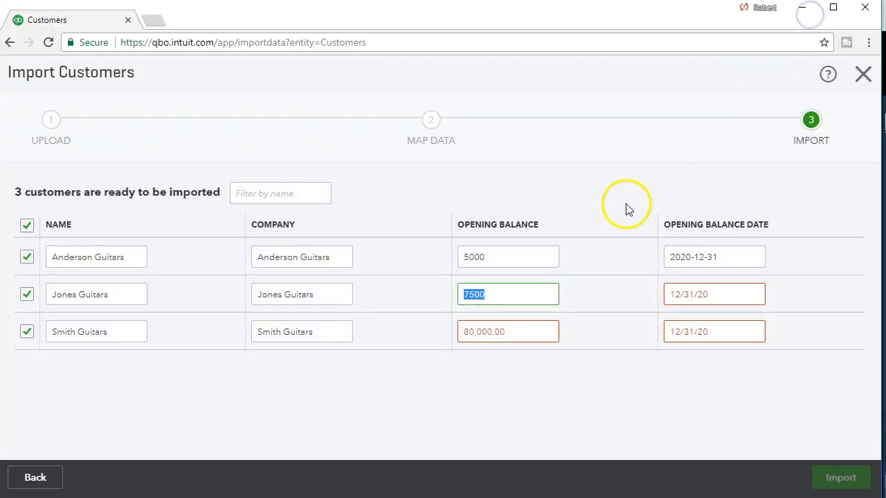
click(519, 332)
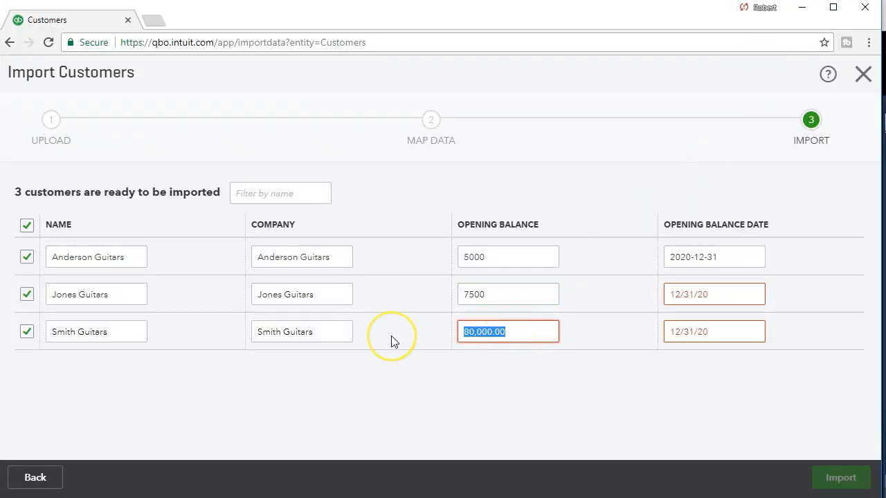
text(8000)
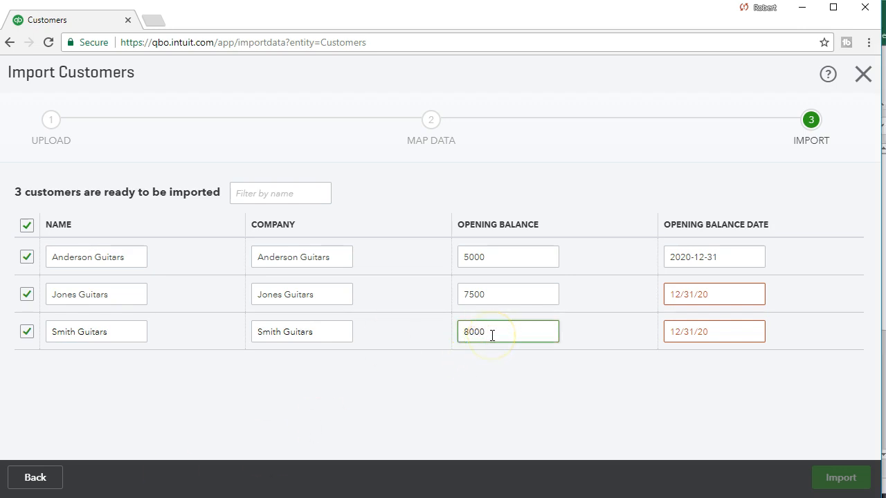
Switch to Customers.xlsx in Excel and set Smith Guitars' customer balance in cell C4 to 8000.
click(478, 497)
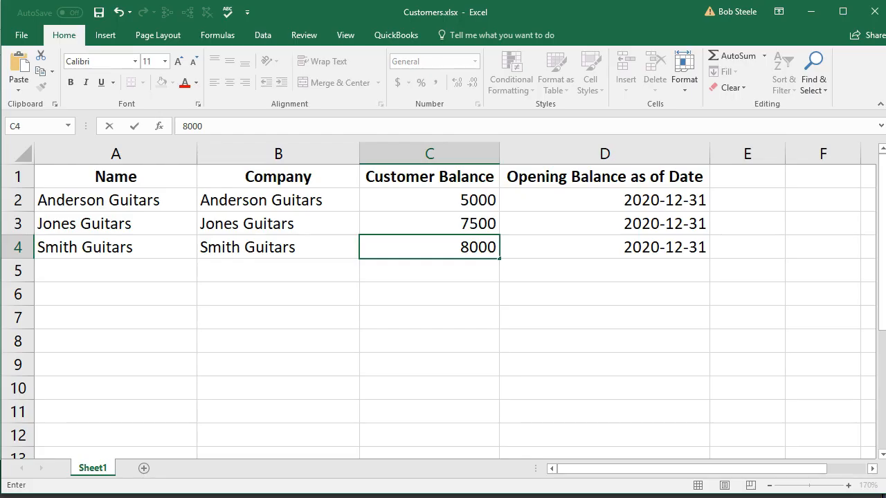
click(473, 339)
click(459, 249)
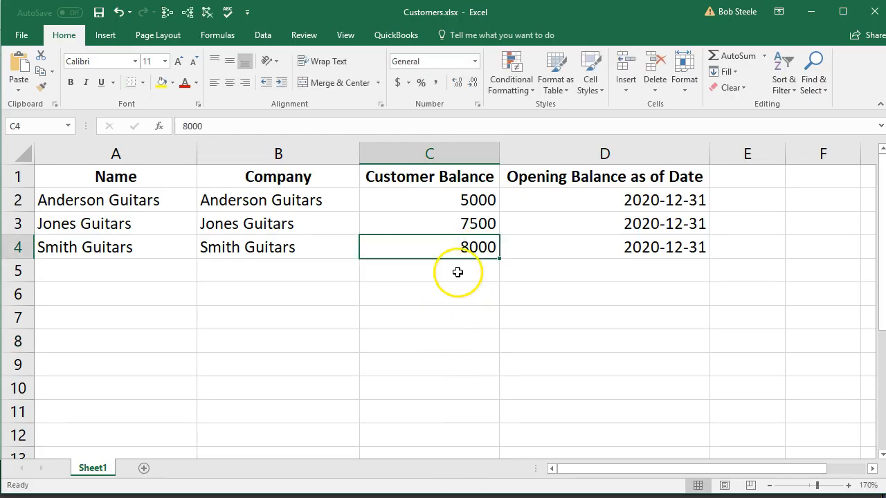
In the QuickBooks Online import list, set the opening balance dates of Jones Guitars and Smith Guitars to 2020-12-31 and import the customers.
key(alt+Tab)
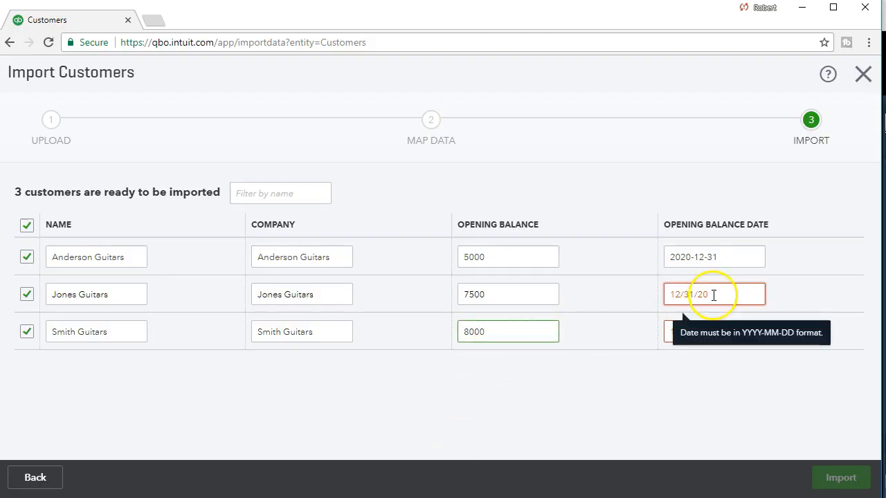
drag(713, 297, 582, 299)
text(2020-12-)
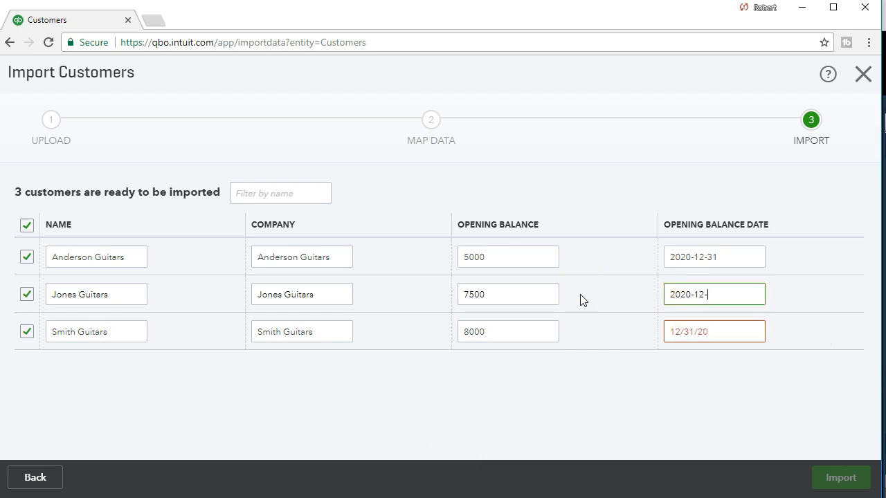
drag(707, 331, 575, 336)
text(2020-12-)
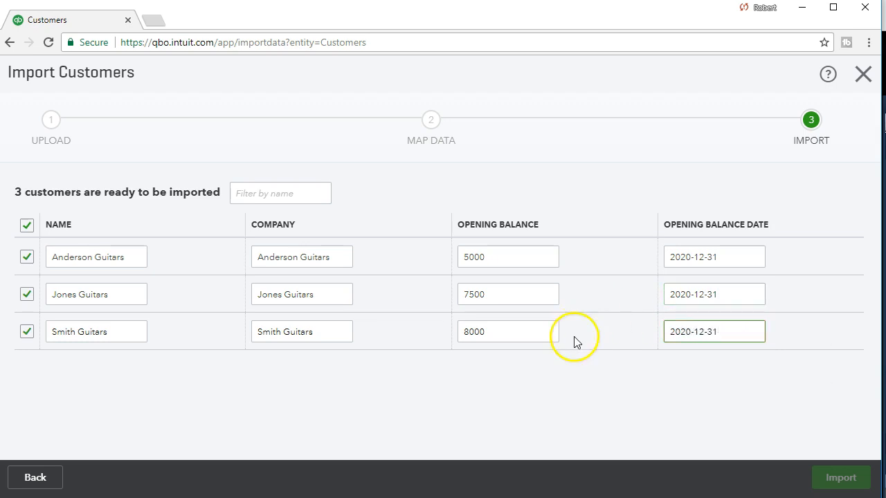
click(554, 419)
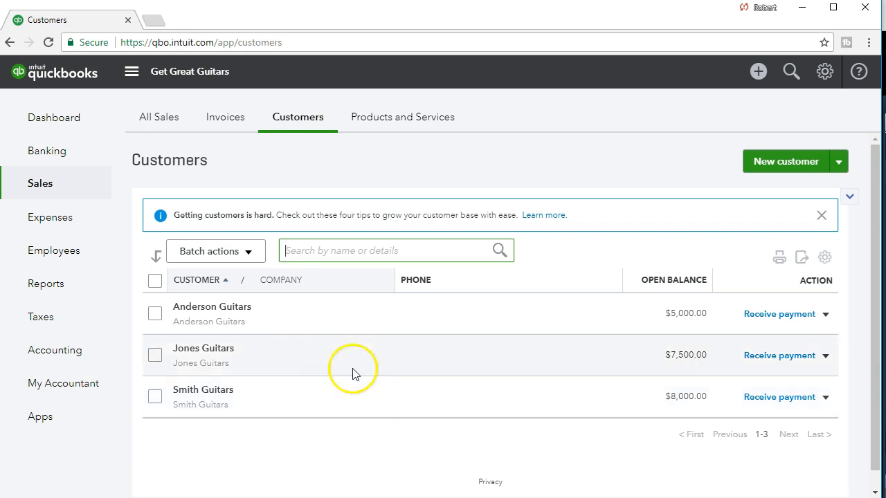
Open the Balance Sheet report from the report list.
click(61, 293)
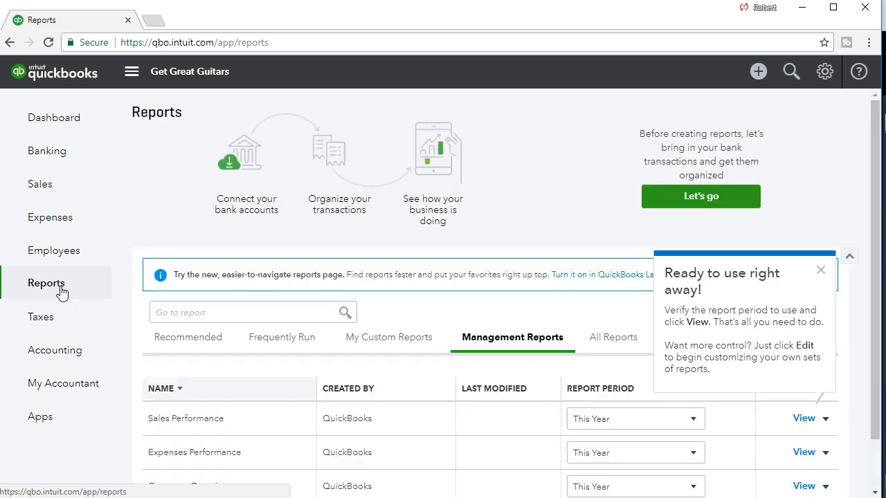
scroll(303, 313, down, 1)
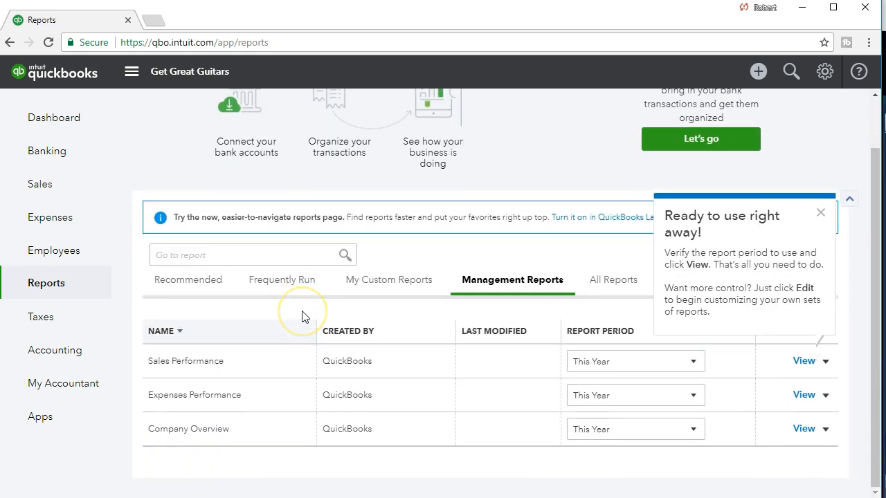
click(292, 256)
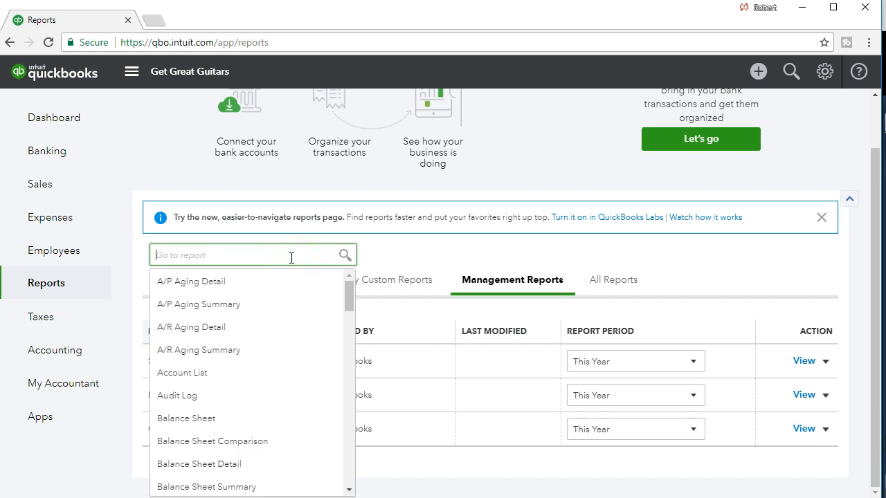
click(232, 419)
scroll(232, 416, down, 1)
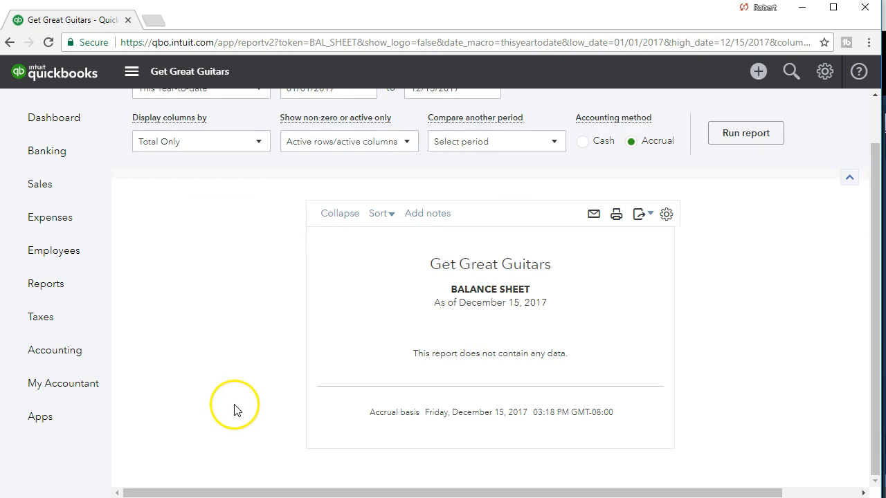
Set the balance sheet's report period to 12/31/2020 through 12/31/2020 and run the report.
scroll(234, 409, up, 1)
click(344, 137)
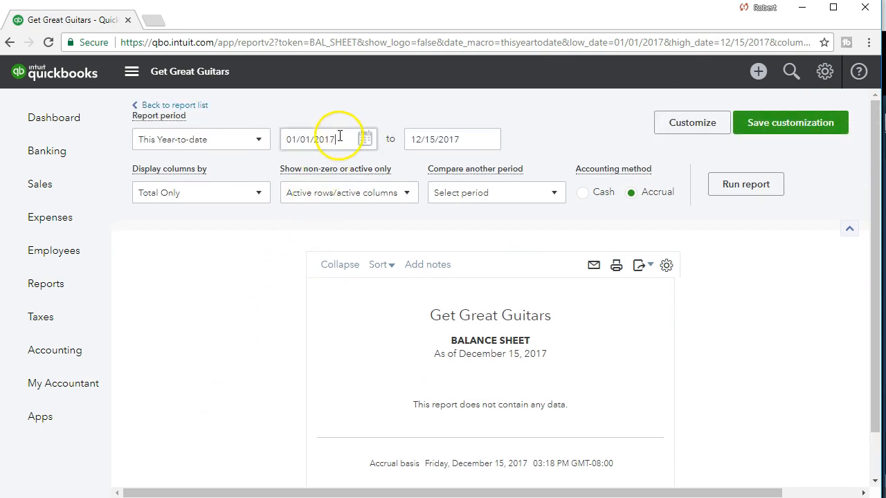
drag(340, 137, 149, 123)
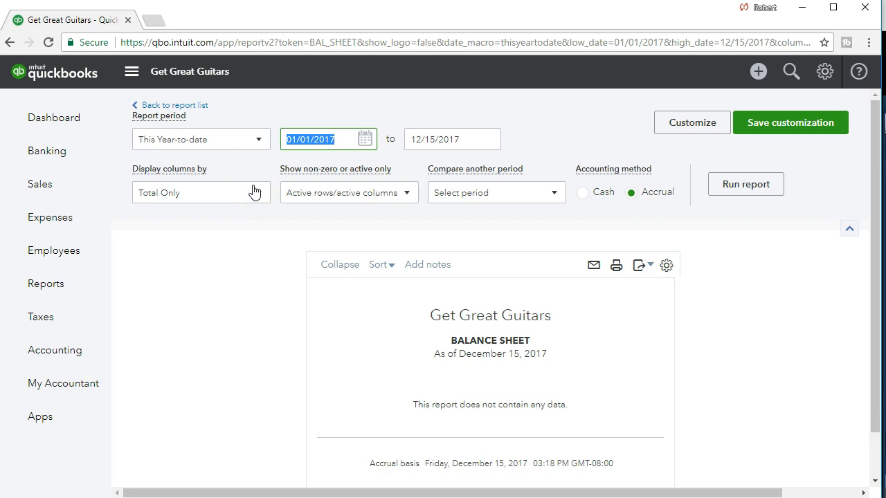
text(1)
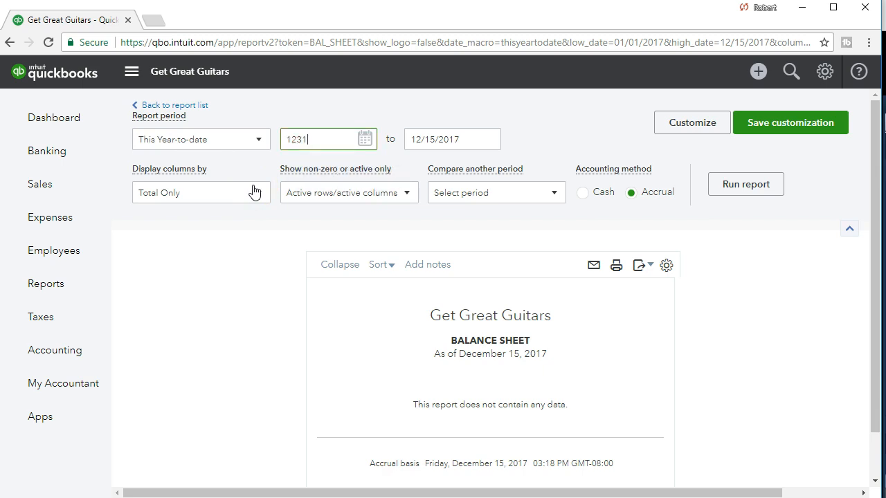
text(2/31/2)
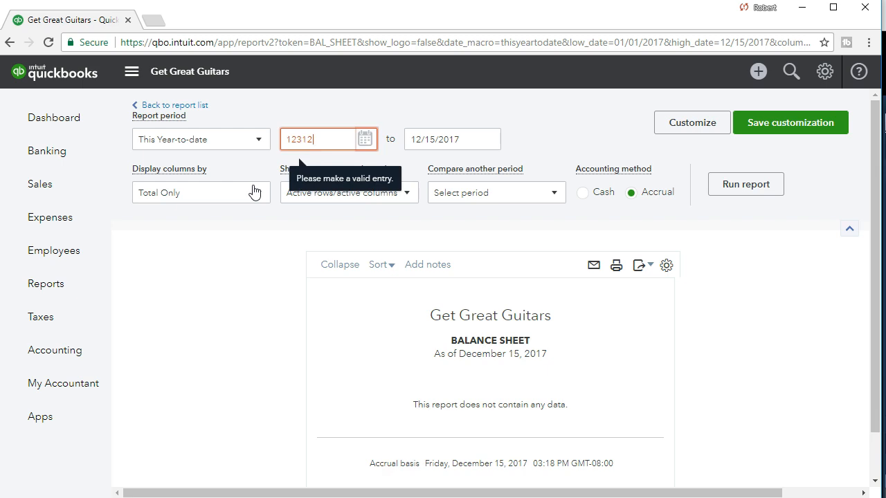
text(0)
key(Tab)
text(12/31/2)
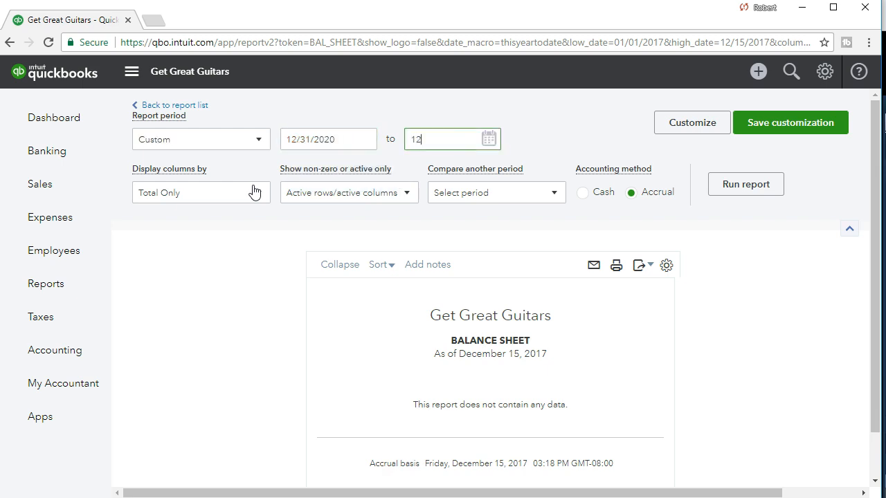
text(0)
key(Tab)
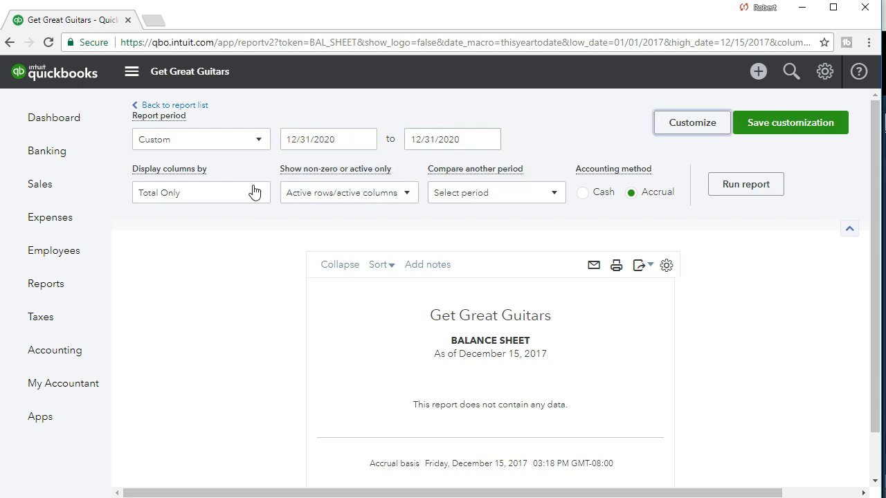
click(761, 191)
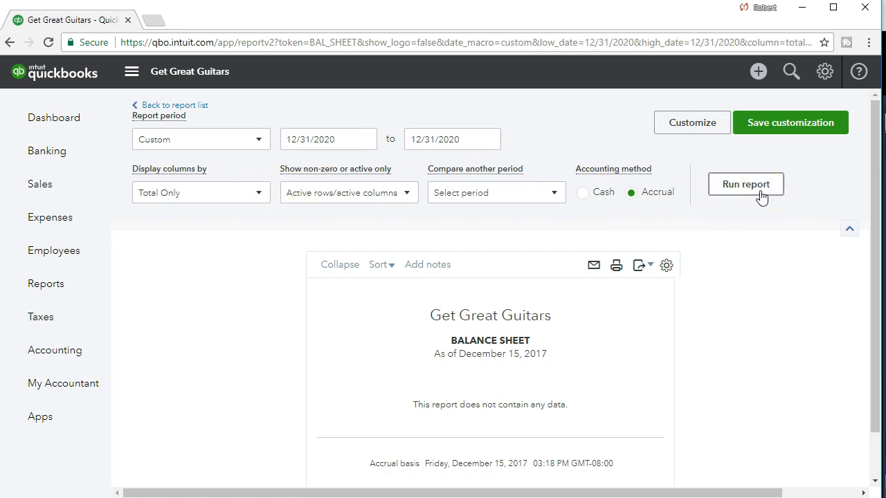
Review the balance sheet's assets and equity, including the transactions behind Accounts Receivable (A/R), and return to the report summary.
scroll(757, 198, down, 2)
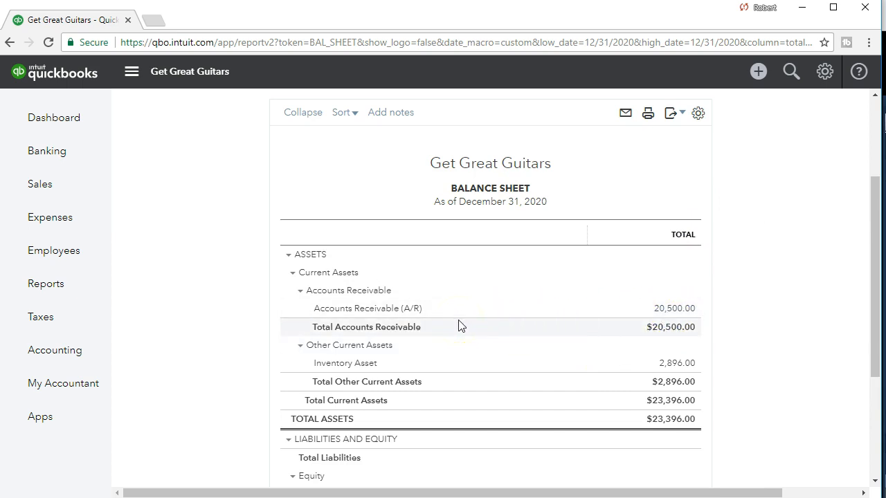
scroll(460, 325, down, 1)
scroll(460, 326, down, 2)
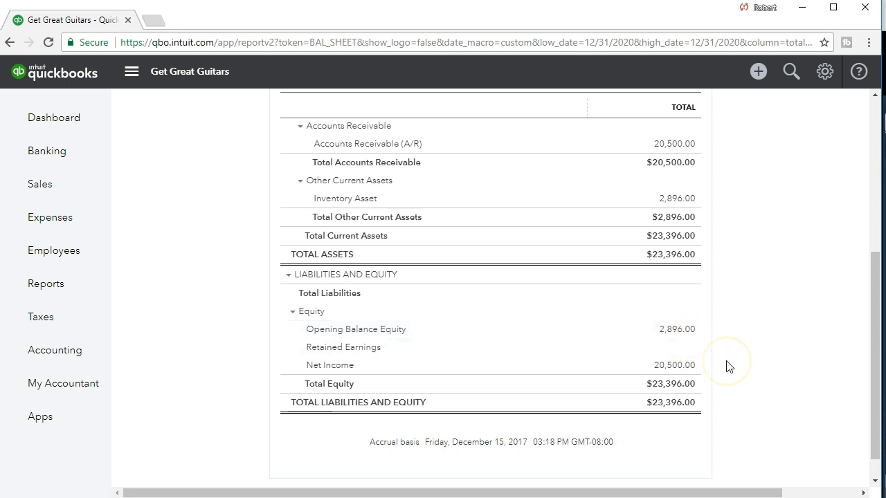
scroll(727, 365, up, 2)
scroll(727, 366, up, 1)
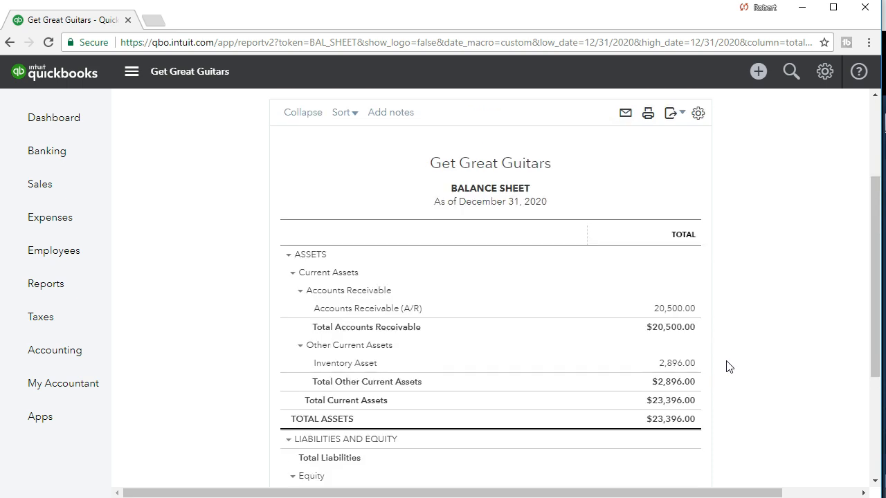
click(677, 311)
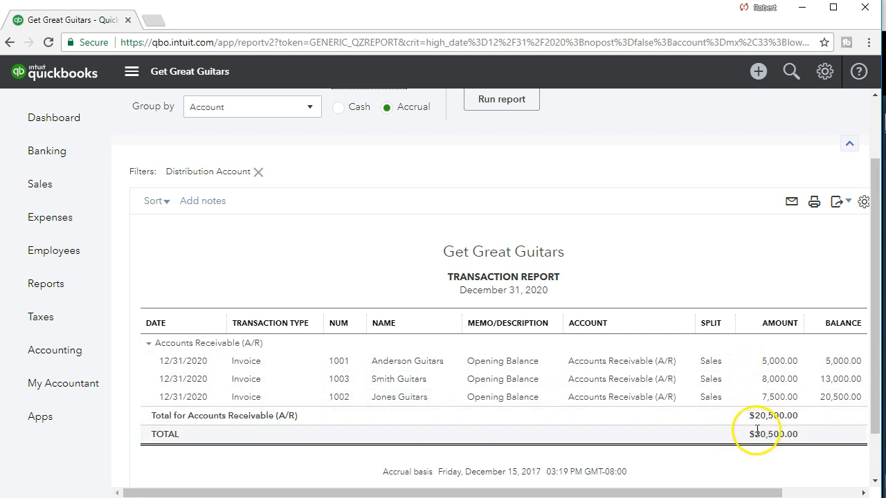
scroll(212, 422, up, 2)
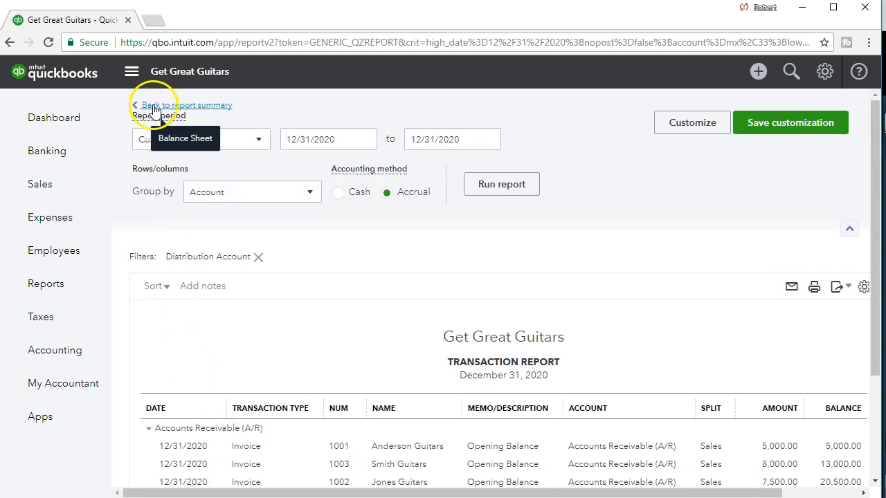
click(212, 113)
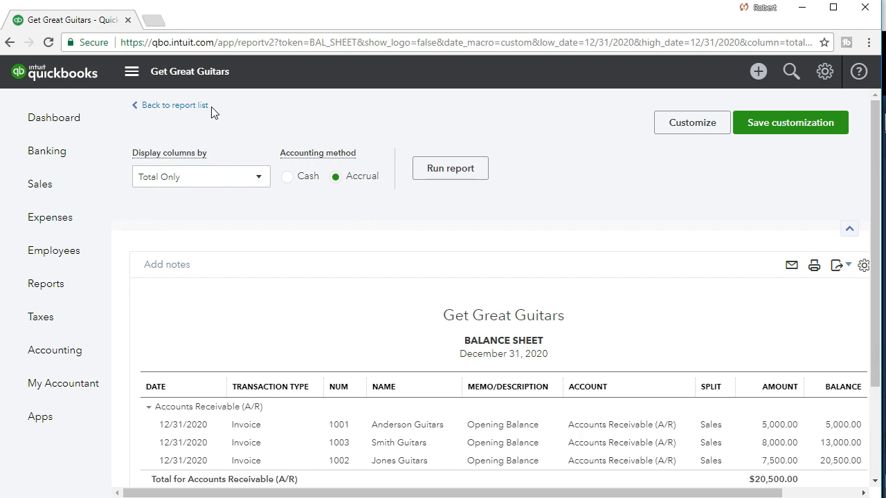
scroll(362, 281, down, 3)
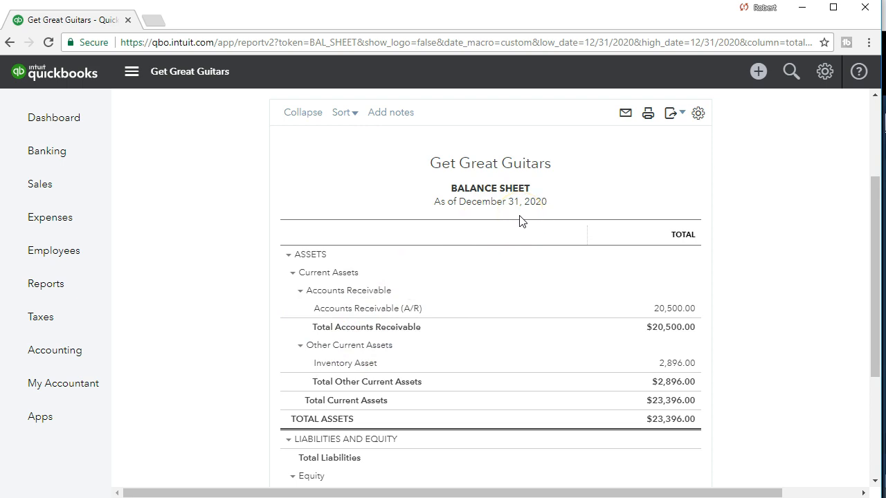
Change the balance sheet's report period to 01/01/2021 through 01/01/2021 and rerun the report.
scroll(477, 267, up, 1)
scroll(472, 275, up, 1)
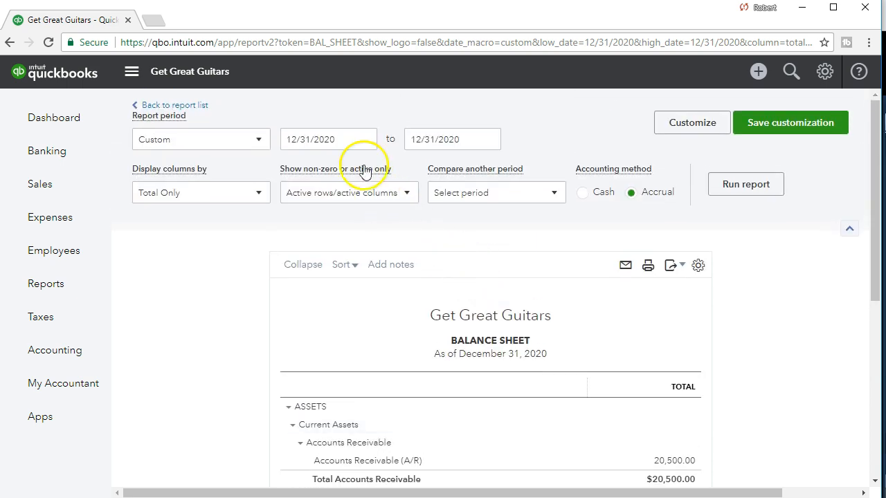
click(352, 139)
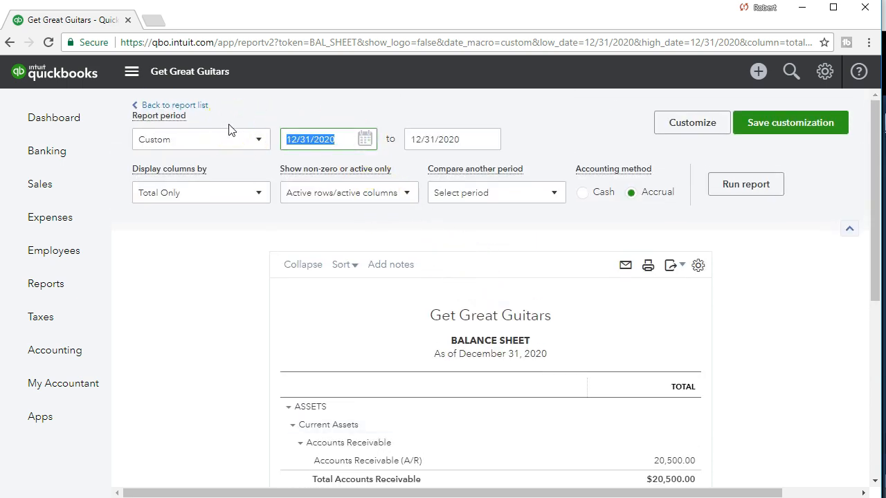
text(01/01/20)
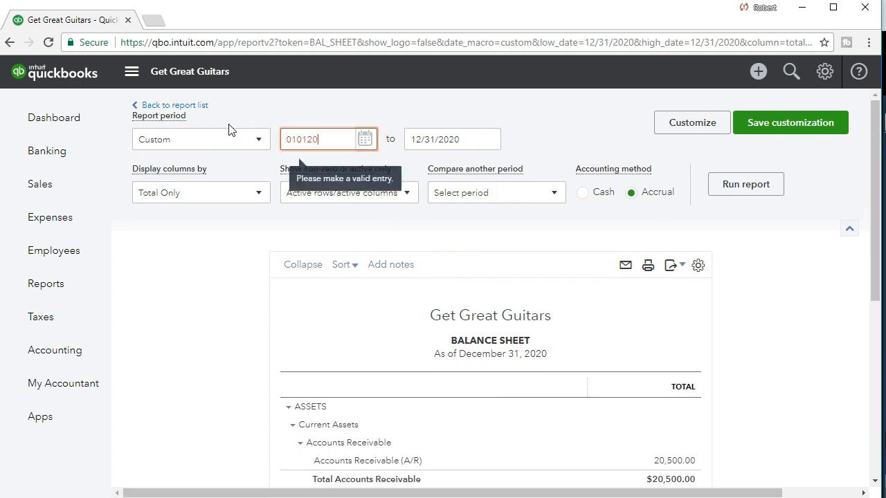
text(21)
key(Tab)
text(010121)
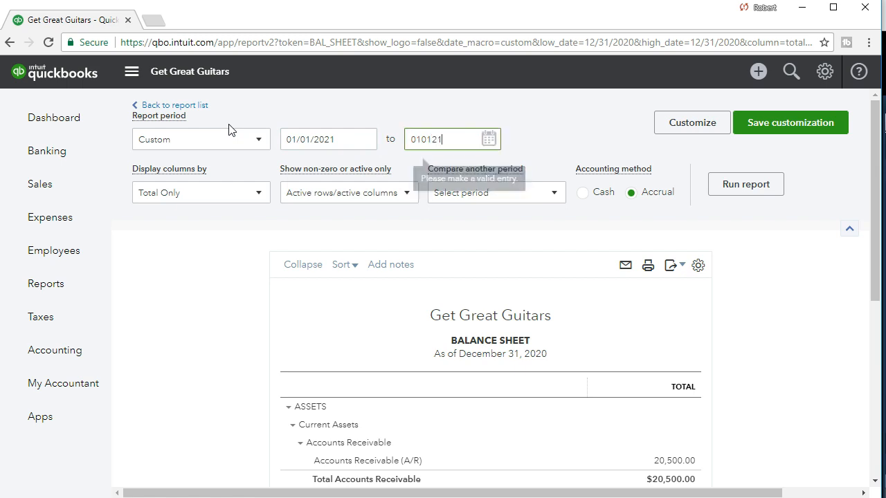
key(Tab)
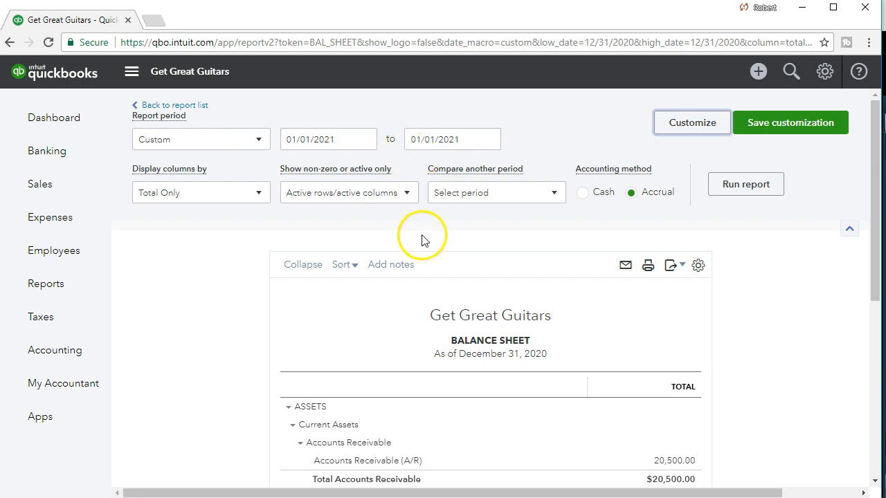
click(746, 188)
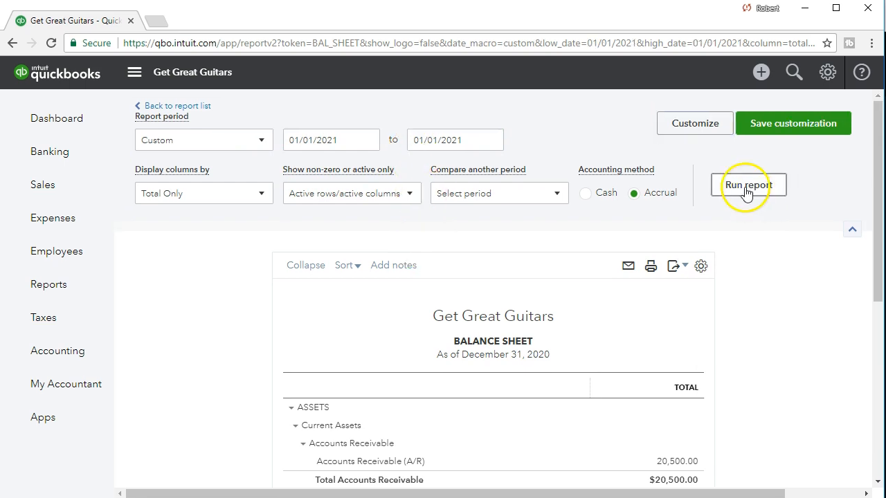
Examine accounts receivable, retained earnings and net income on the January 1, 2021 balance sheet.
scroll(745, 192, down, 2)
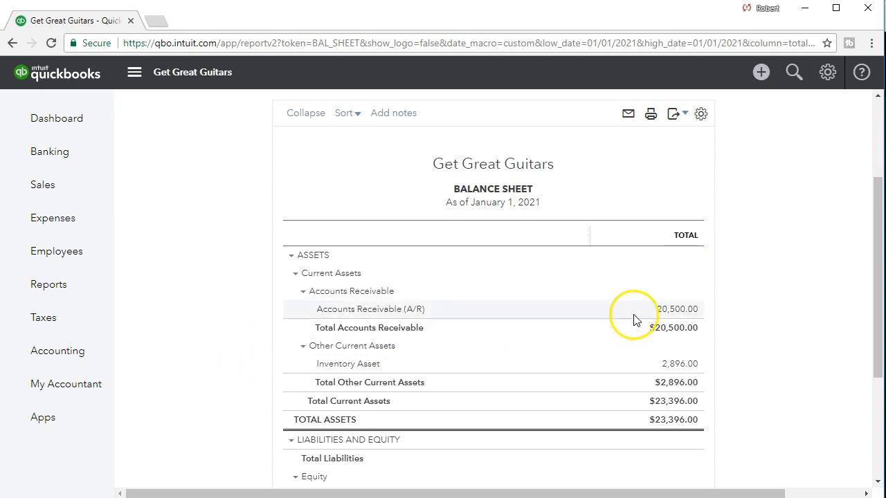
scroll(632, 317, down, 1)
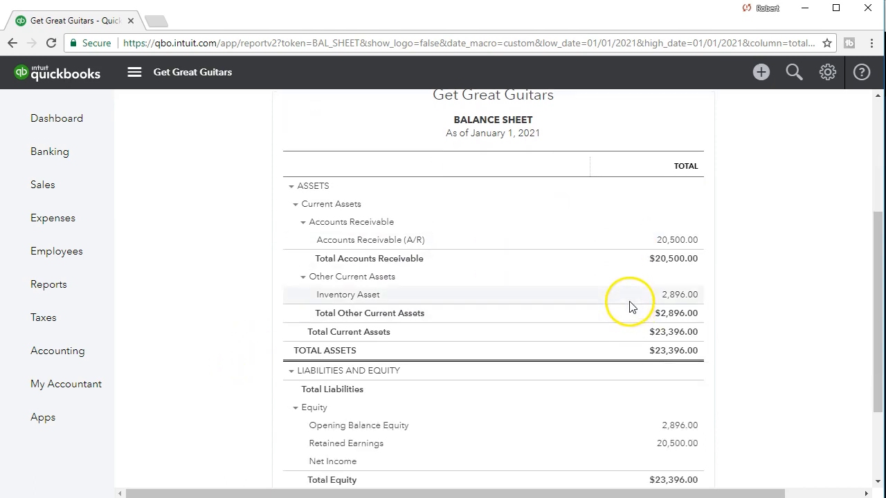
scroll(632, 304, down, 2)
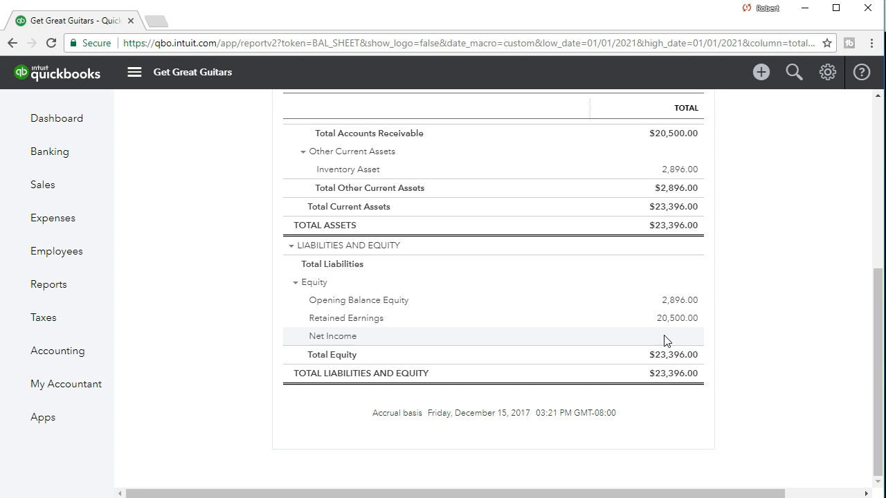
scroll(494, 392, up, 5)
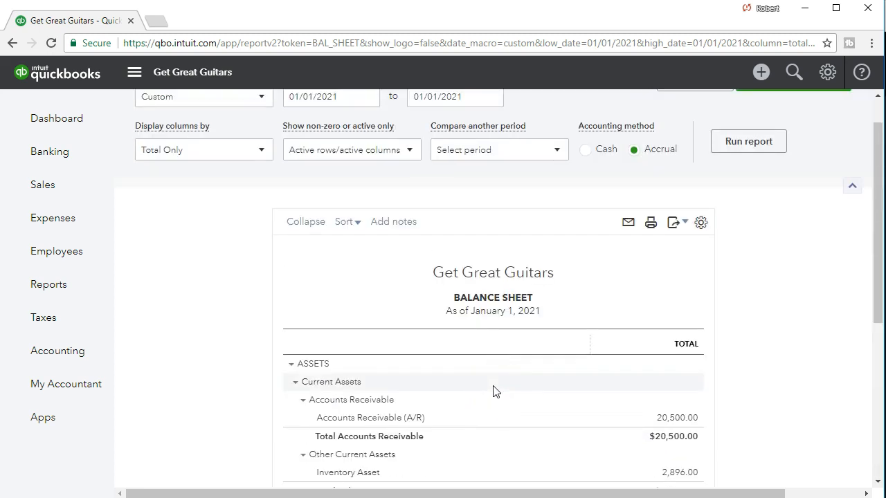
scroll(429, 395, up, 1)
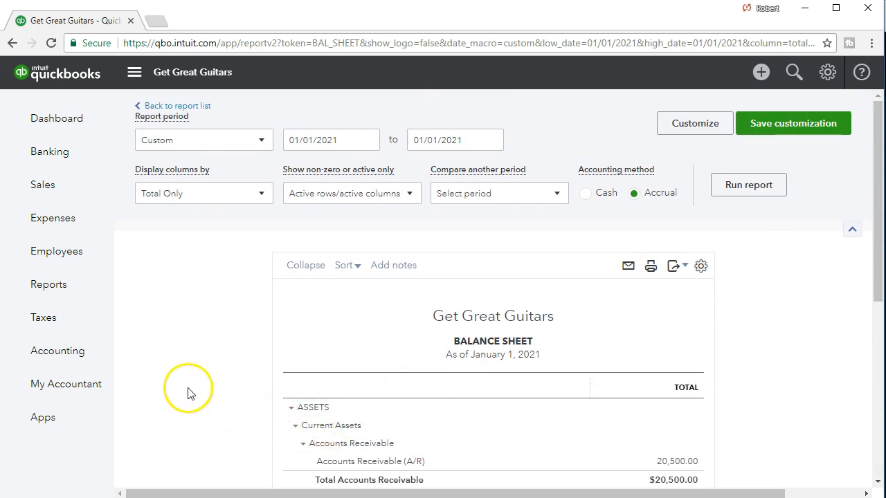
Search the report list for "pro" and open the Profit and Loss report.
click(51, 286)
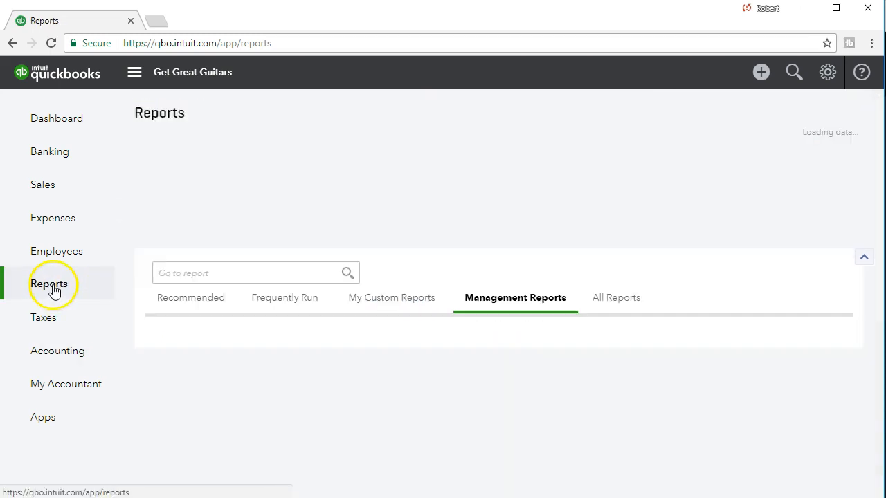
click(225, 316)
text(pro)
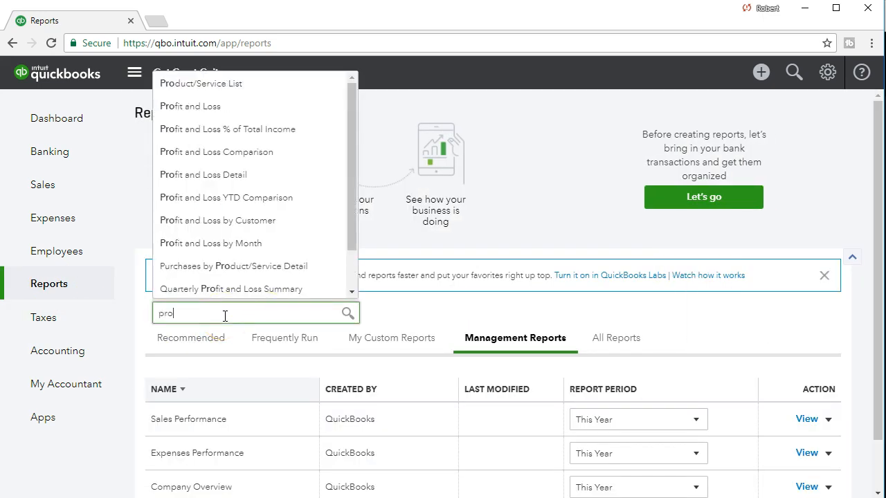
click(219, 115)
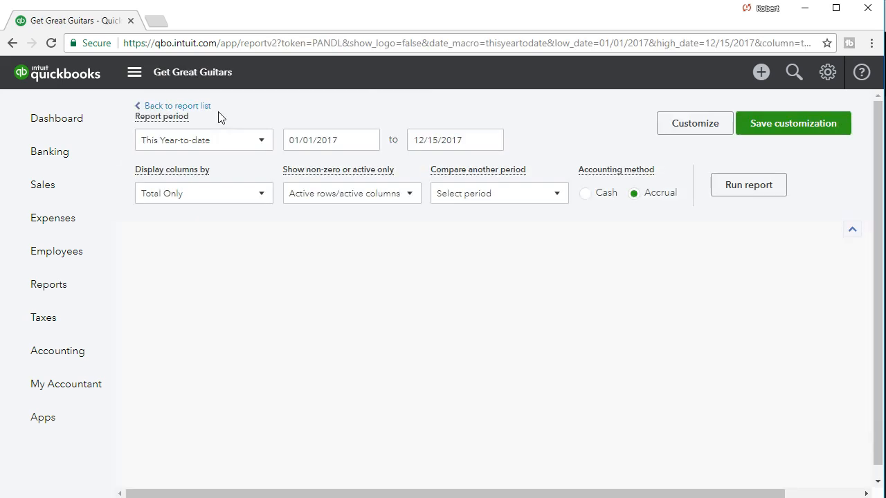
Set the Profit and Loss report period to 12/31/2020 through 12/31/2020 and run the report.
click(334, 141)
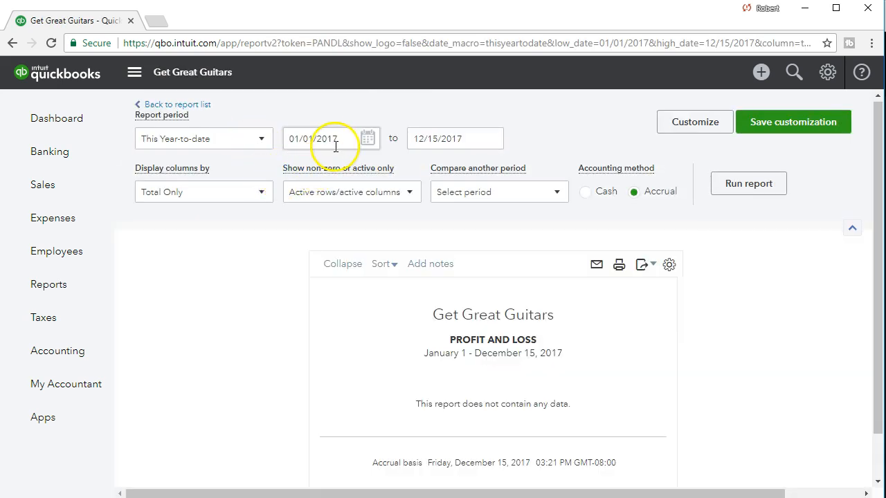
text(12)
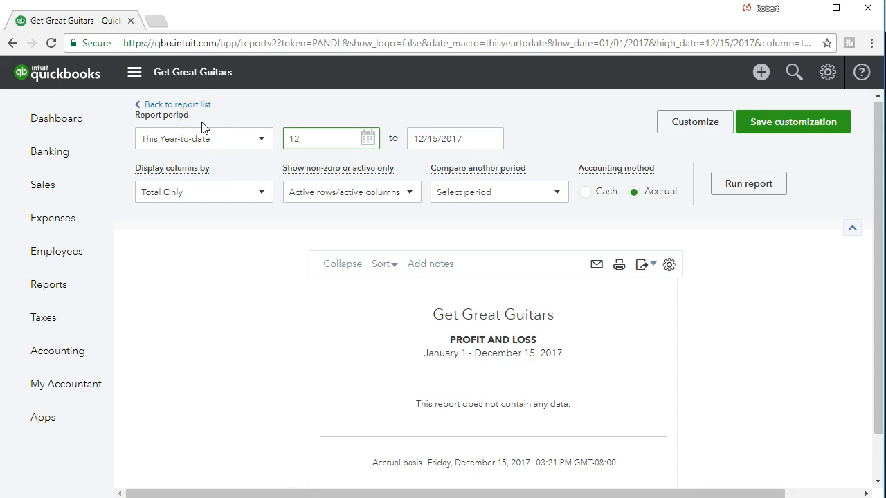
text(/31/2020)
key(Tab)
text(12/31/2020)
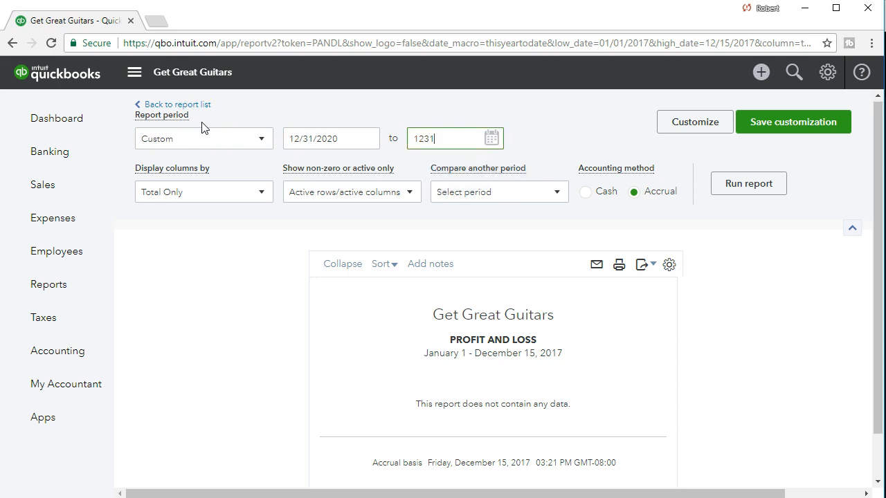
key(Tab)
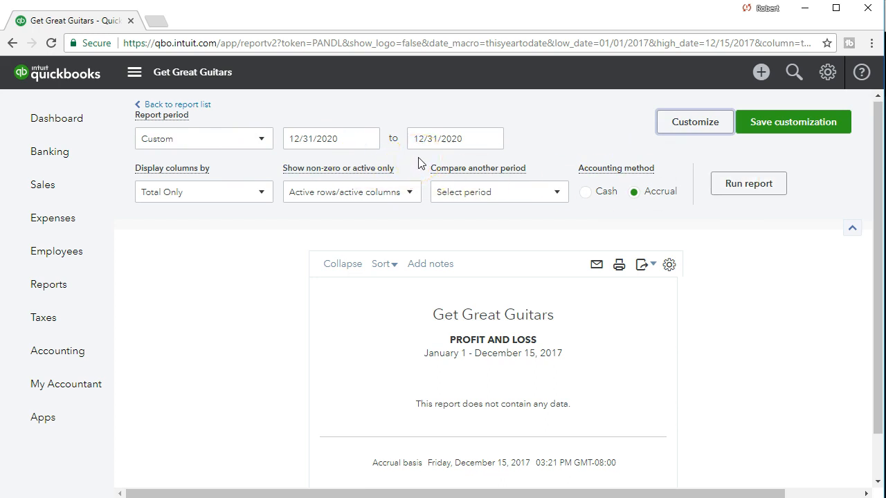
click(754, 189)
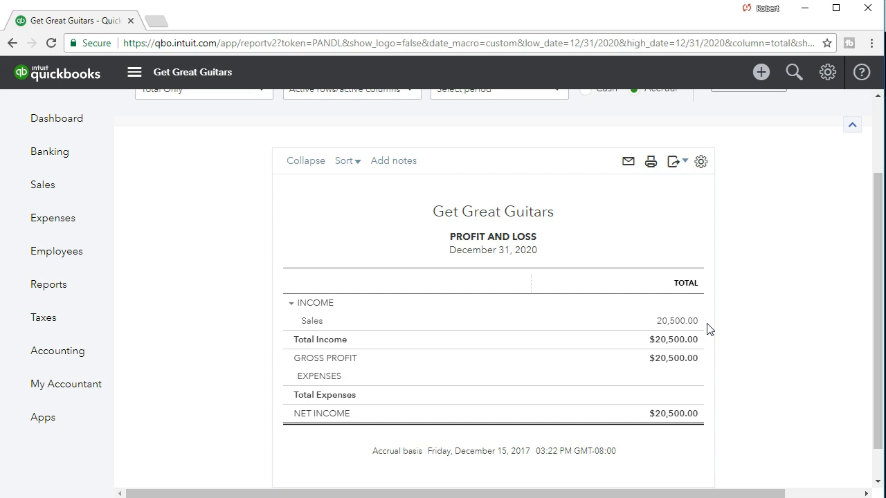
Review the transactions behind the Sales income amount and return to the Profit and Loss report summary.
click(684, 322)
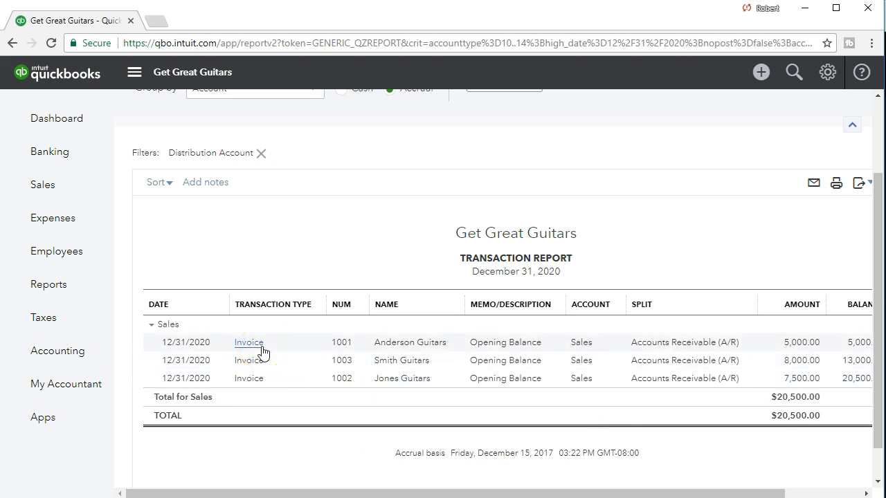
scroll(249, 388, up, 3)
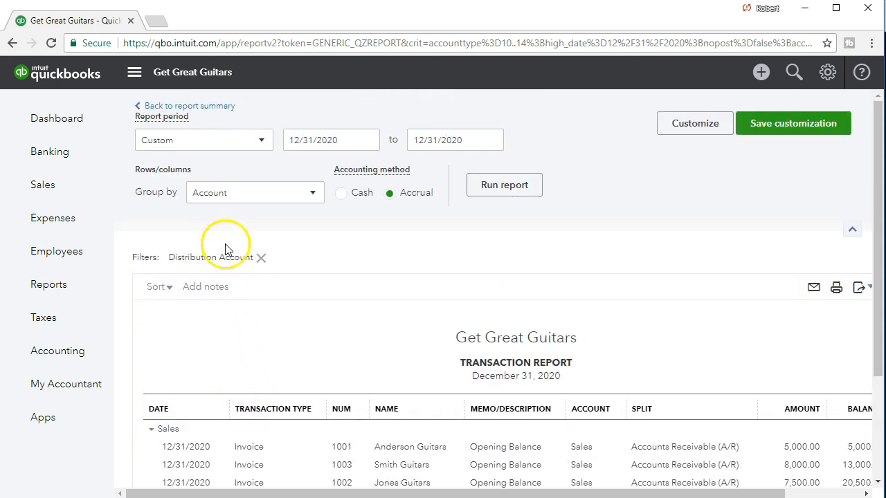
click(210, 109)
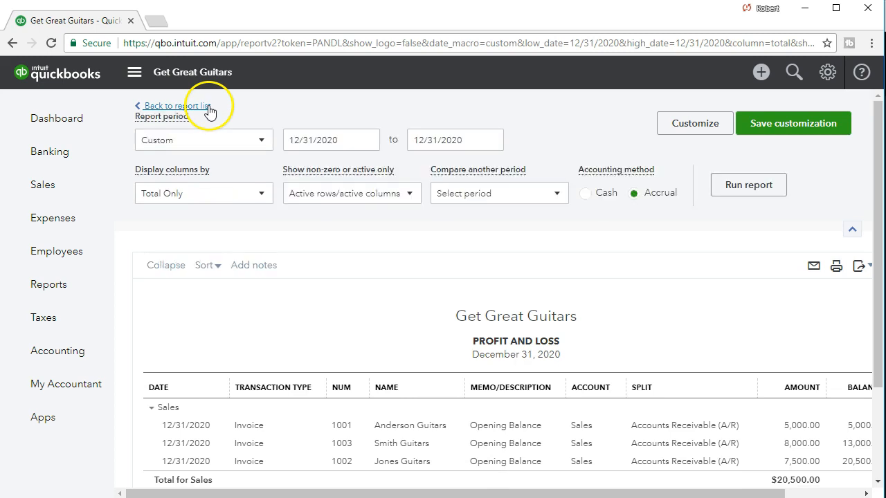
scroll(265, 270, down, 3)
scroll(282, 338, up, 3)
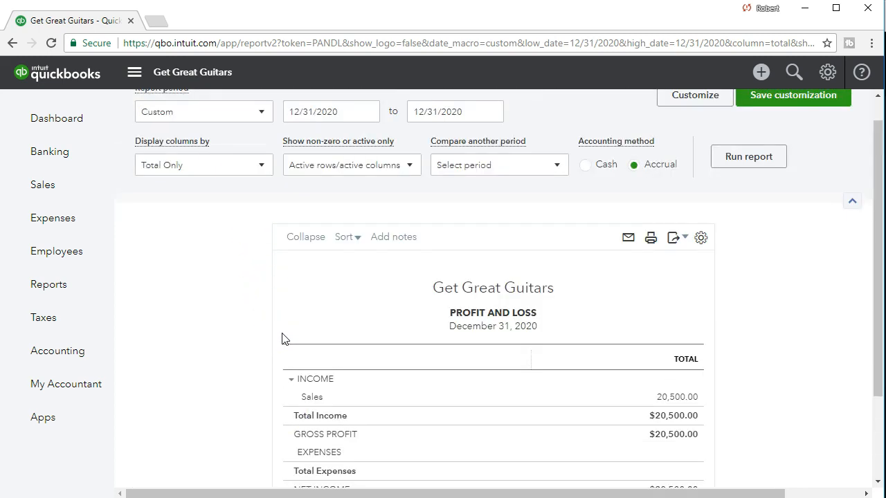
Change the Profit and Loss report period to 01/01/2021 through 01/01/2021 and rerun the report.
drag(348, 139, 242, 139)
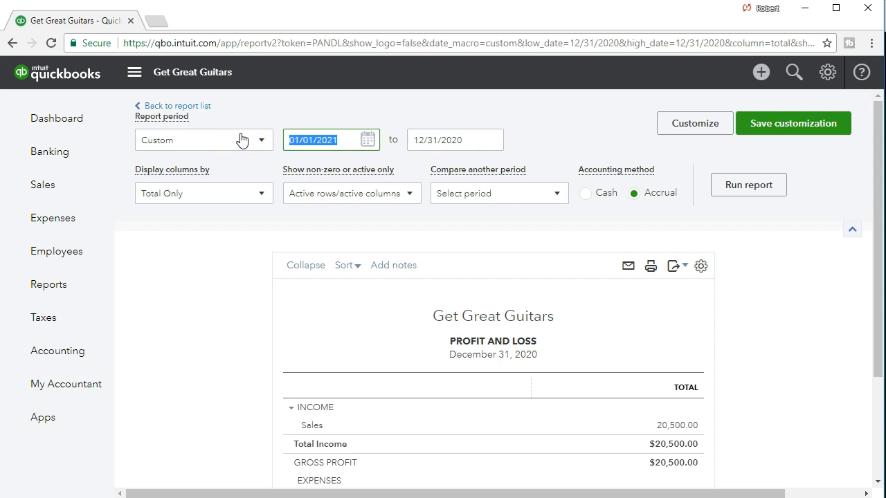
key(Tab)
text(+)
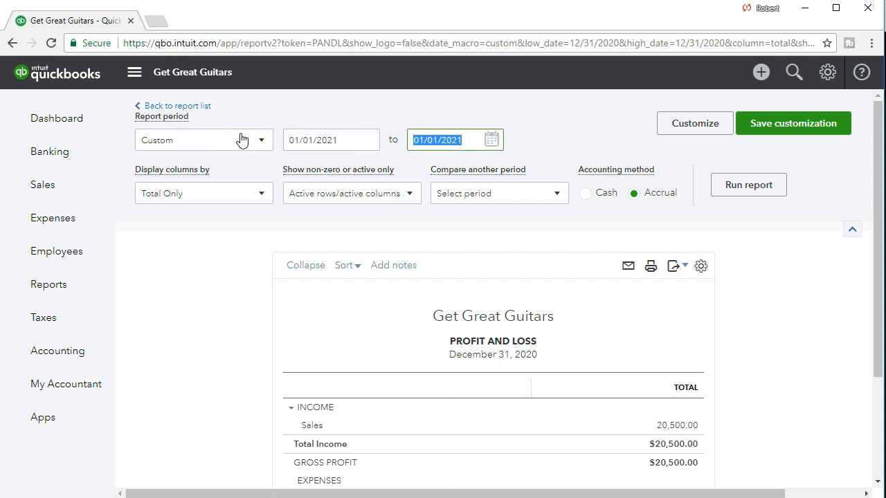
key(Tab)
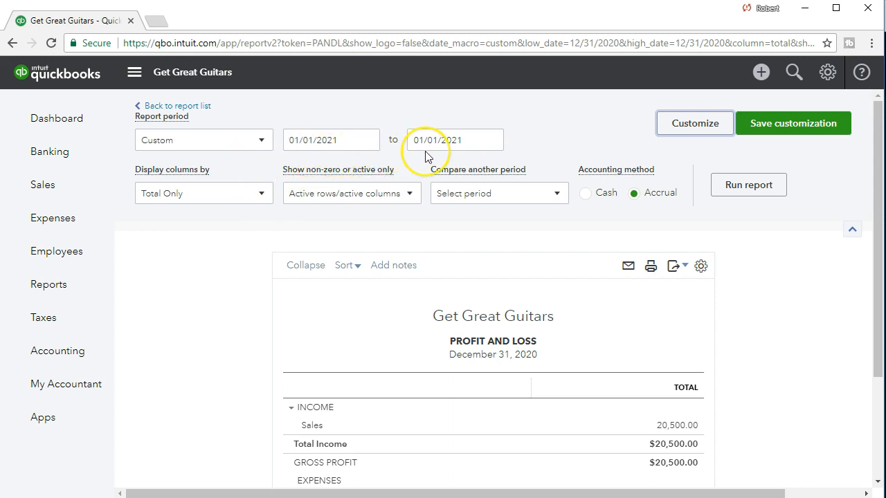
click(754, 191)
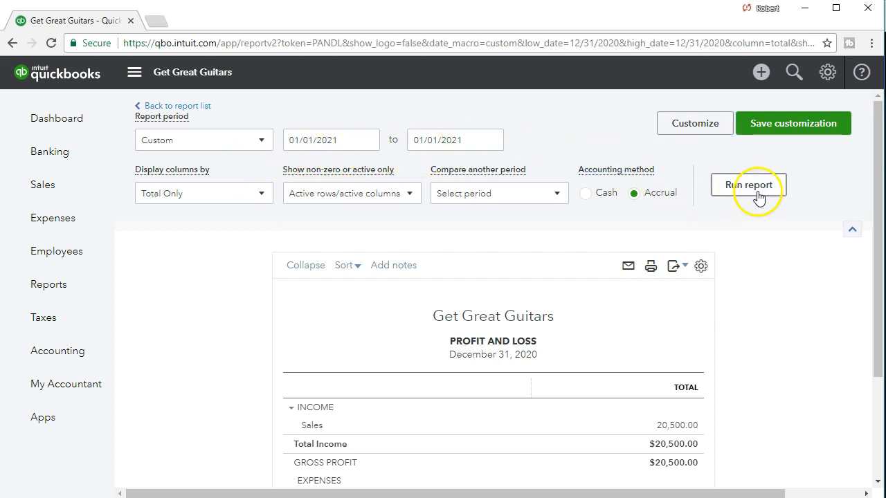
scroll(721, 345, down, 1)
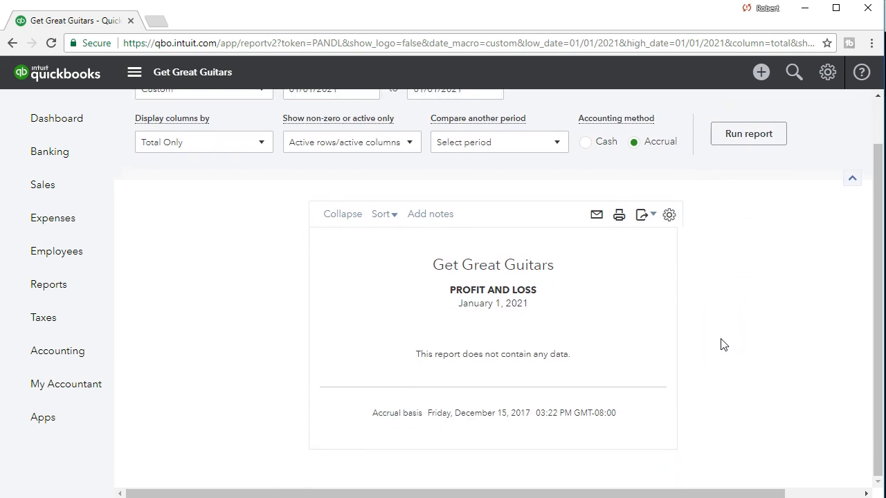
scroll(721, 345, up, 1)
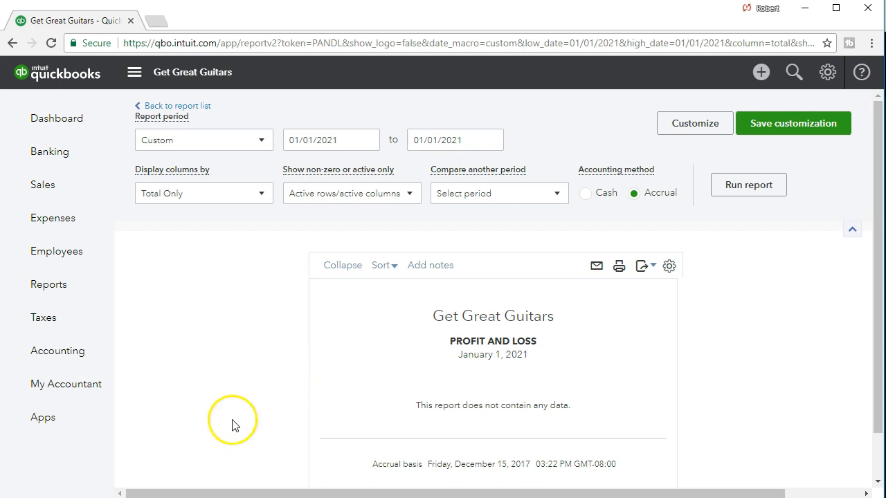
Search the report list for "customer balance" and open the Customer Balance Summary report.
click(47, 293)
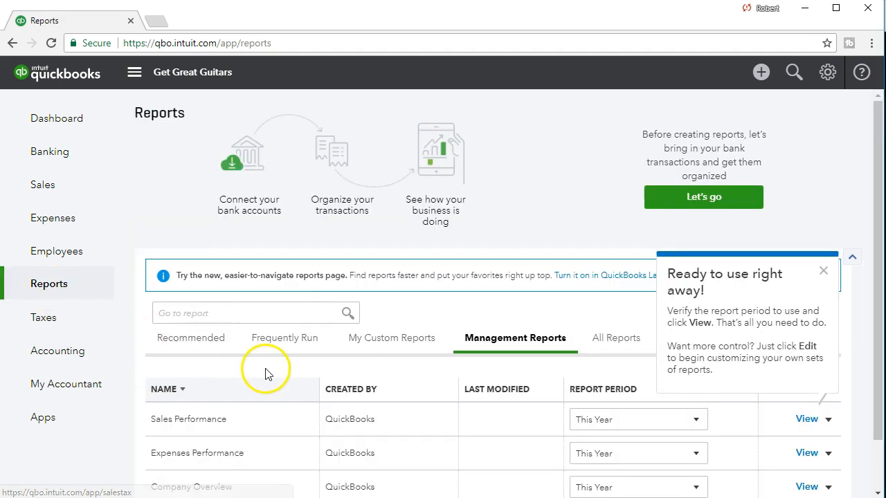
click(243, 315)
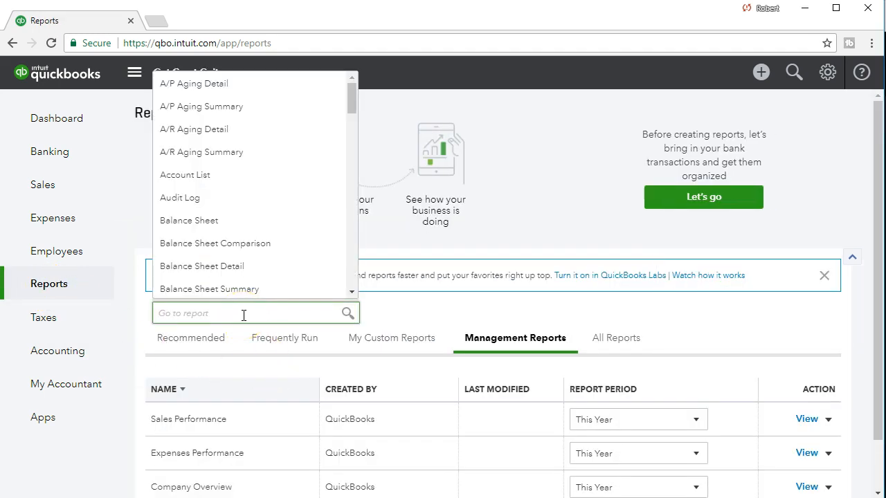
text(custer)
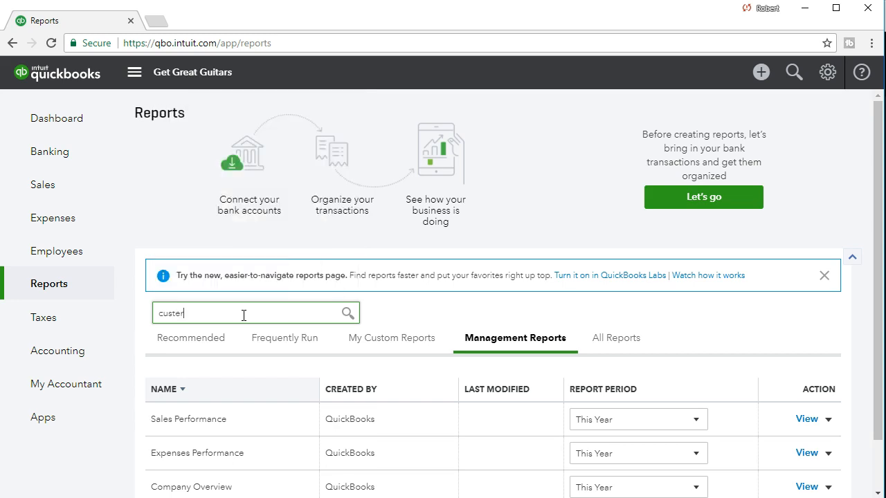
key(BackSpace)
key(BackSpace)
text(omer balance)
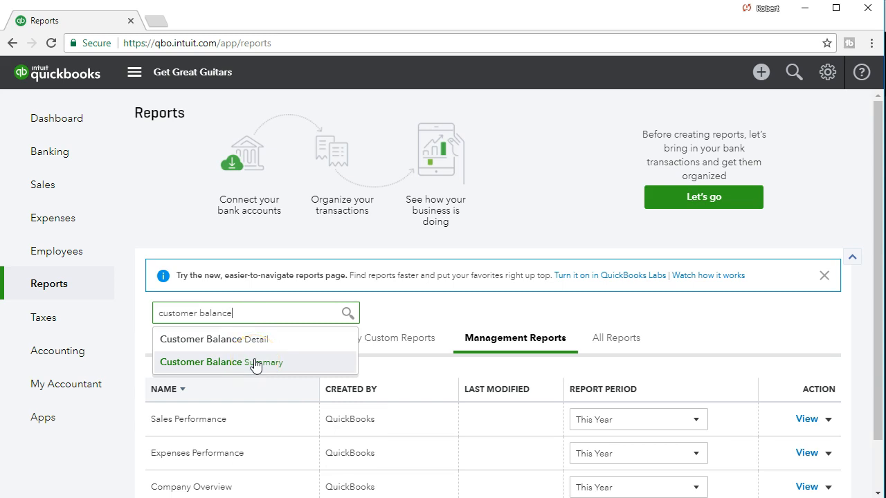
click(264, 365)
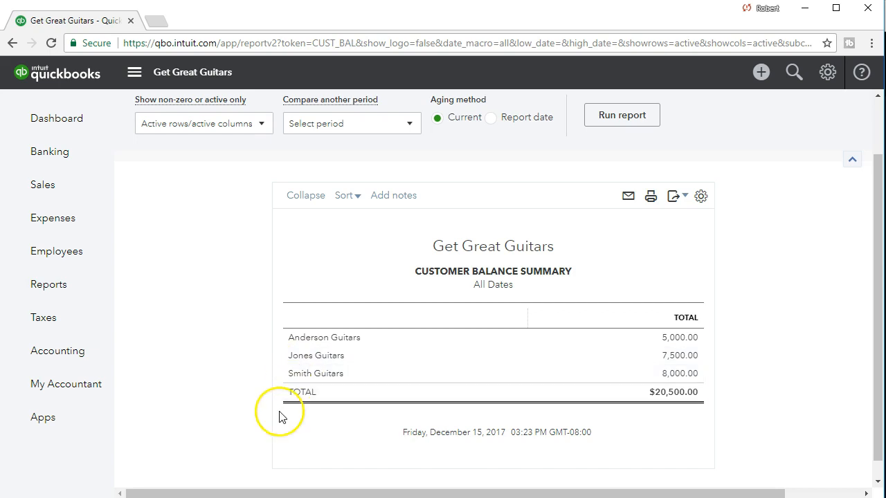
Review the customer balances and total on the Customer Balance Summary, and export the report to Excel.
scroll(279, 416, up, 1)
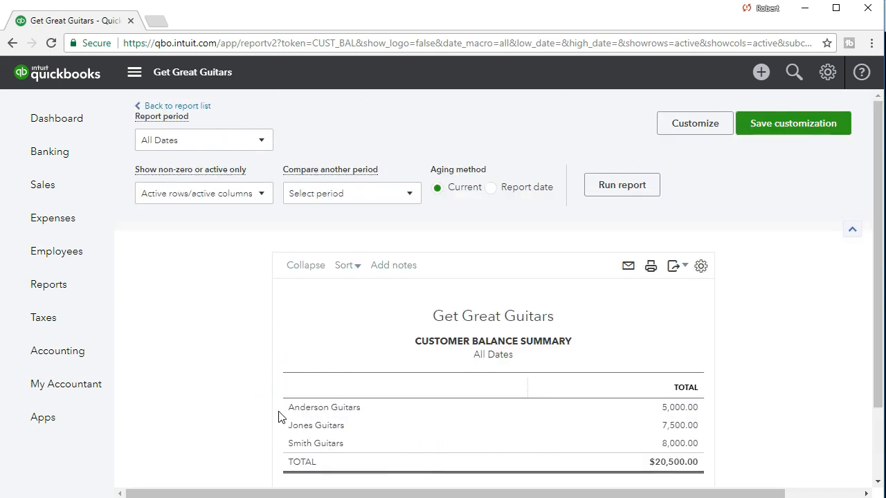
scroll(249, 435, down, 1)
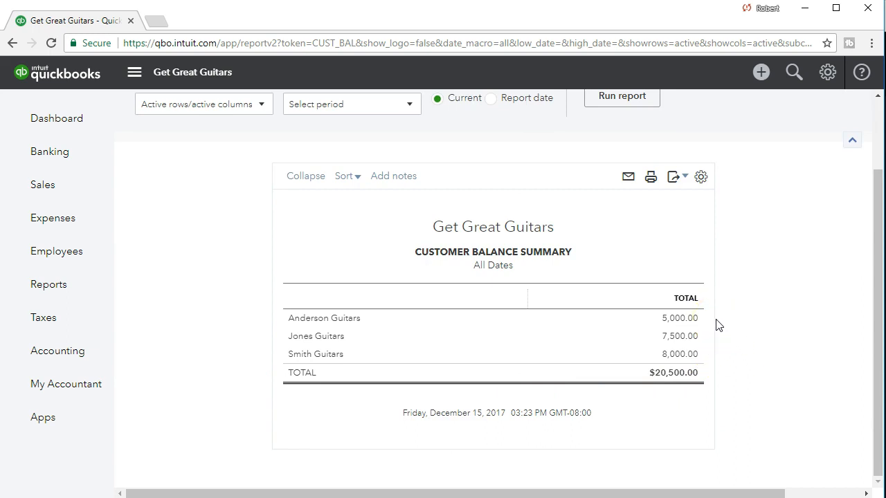
scroll(717, 328, up, 1)
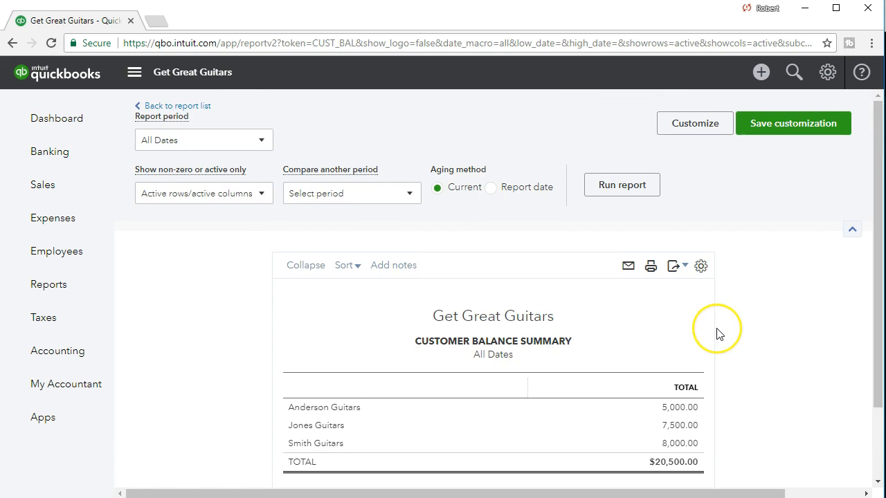
scroll(717, 334, down, 1)
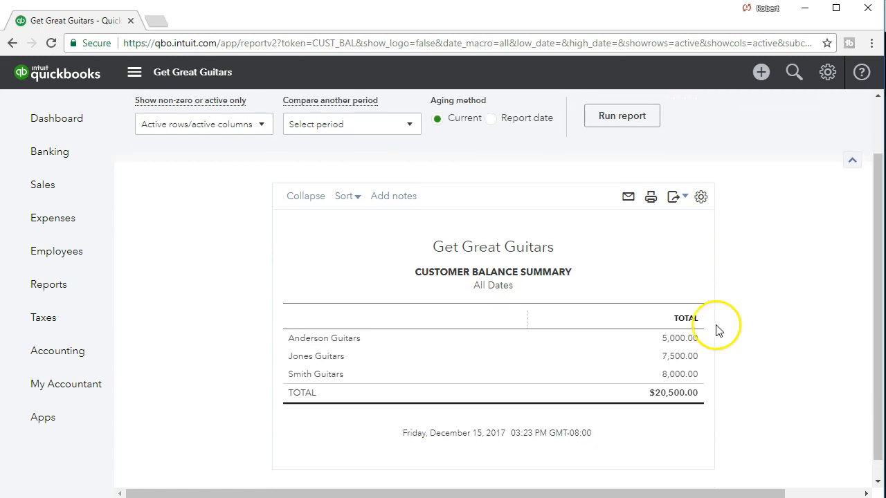
click(679, 199)
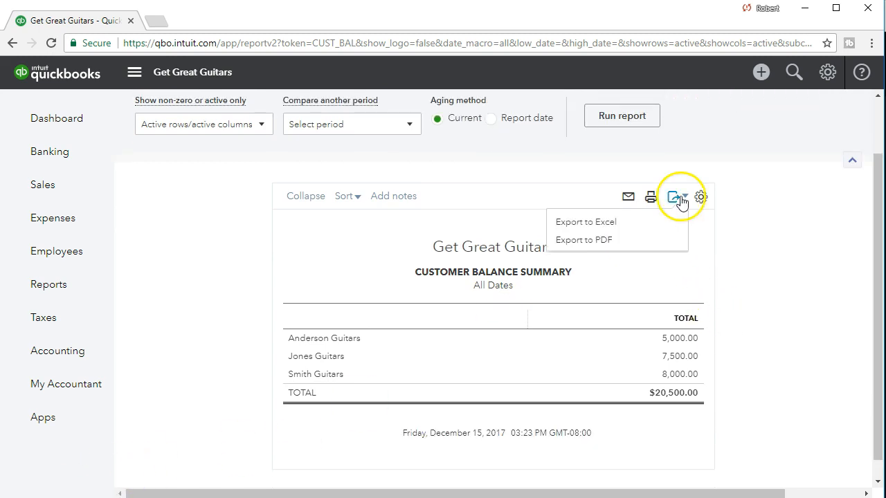
click(621, 222)
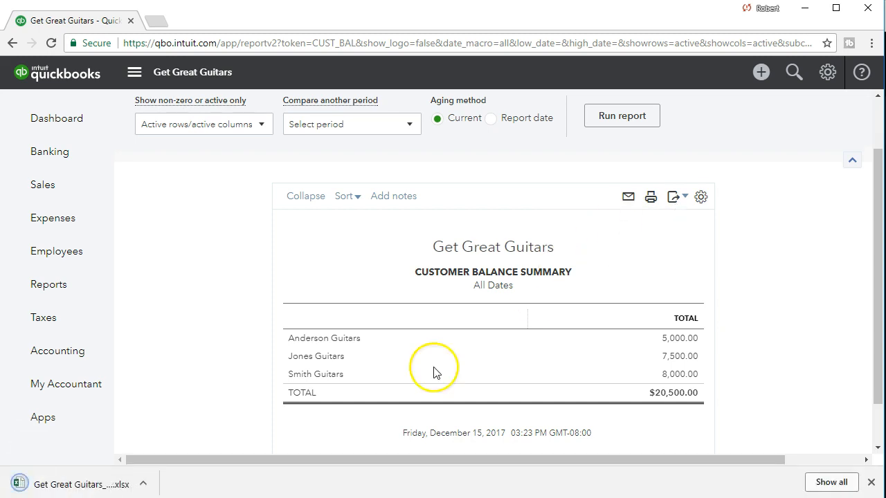
Open the downloaded Customer Balance Summary workbook in Excel and enable editing.
click(108, 486)
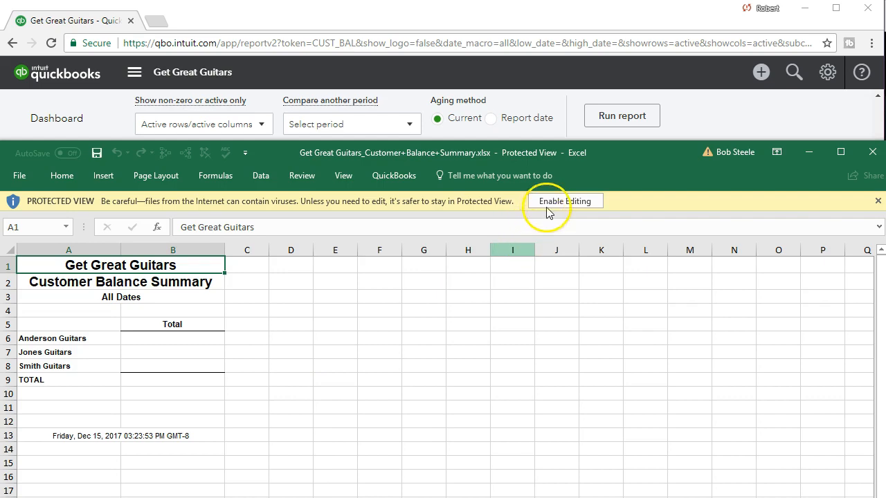
click(564, 201)
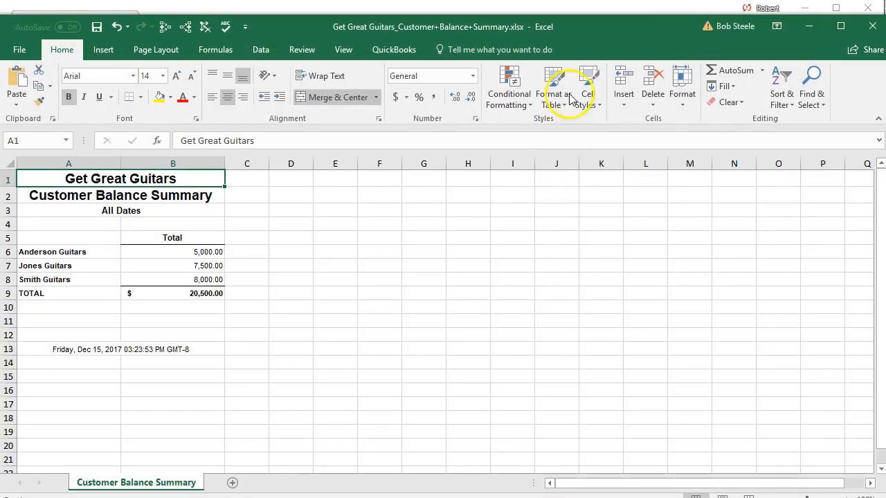
double_click(581, 31)
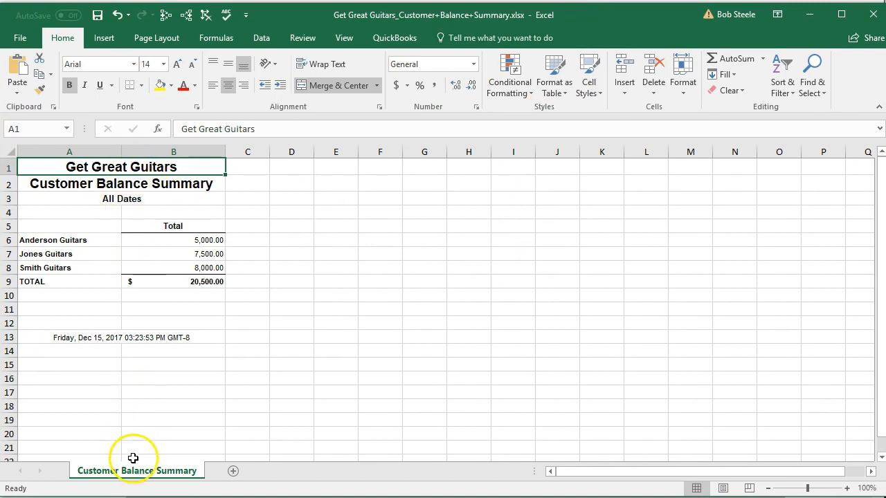
click(189, 394)
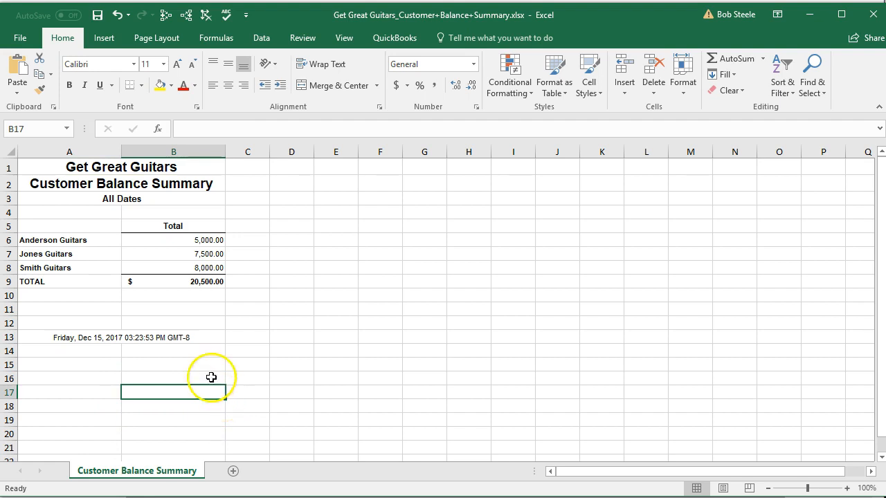
Save the workbook in the Excel Docs 6 folder as "Section 6 Get Great Guitars_Customer+Balance+Summary.xlsx".
click(21, 37)
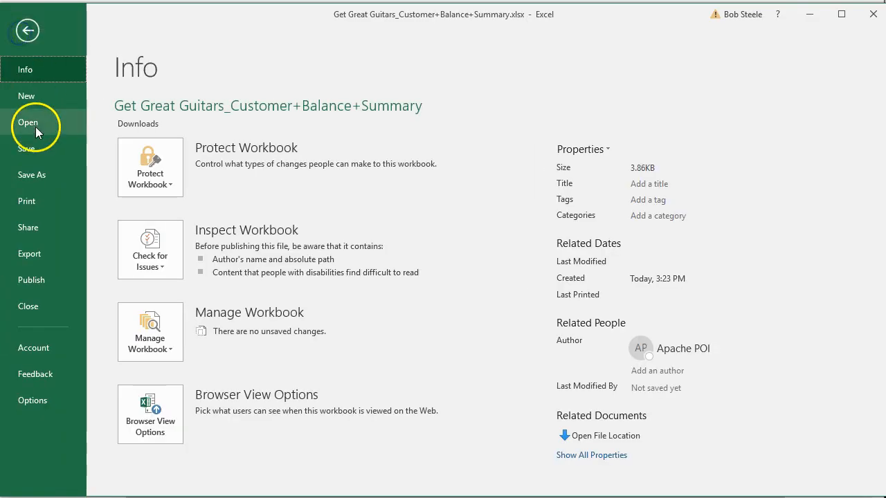
click(27, 174)
click(116, 276)
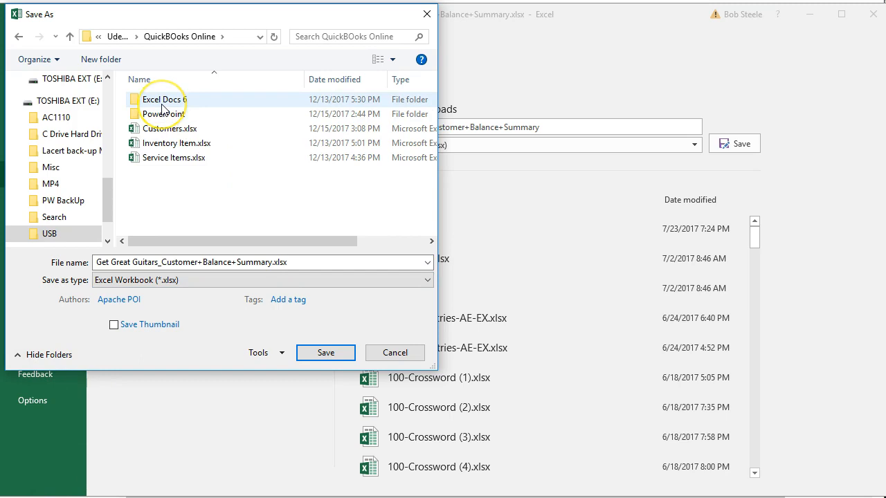
click(163, 104)
double_click(162, 104)
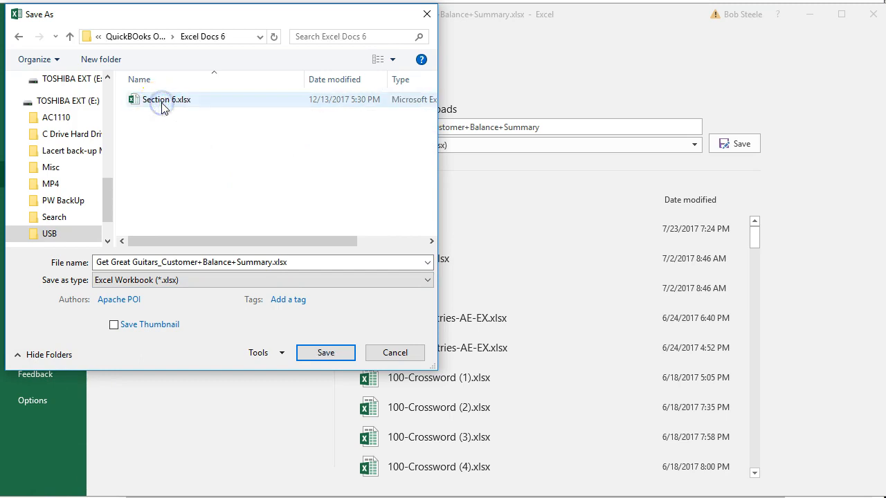
click(102, 263)
click(97, 262)
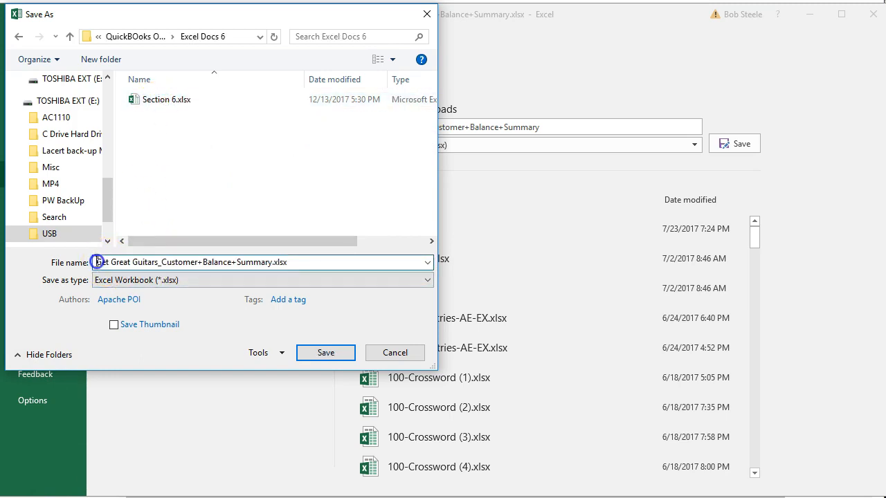
text(Section )
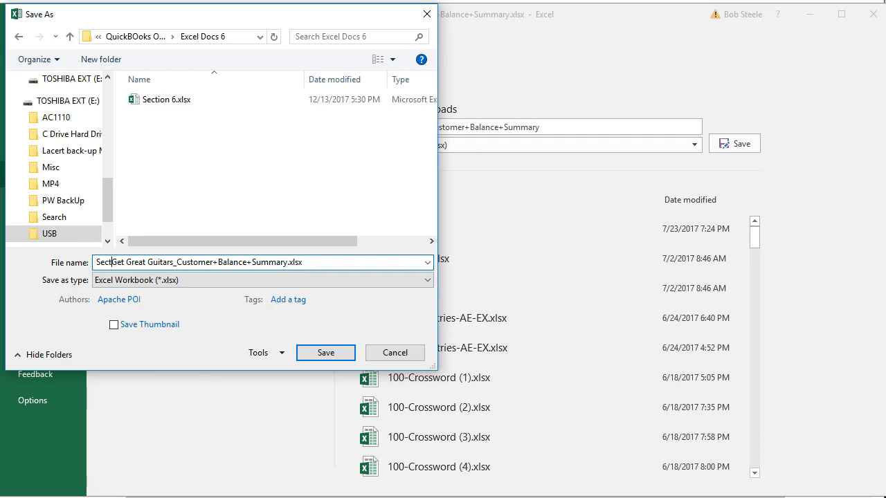
text(6)
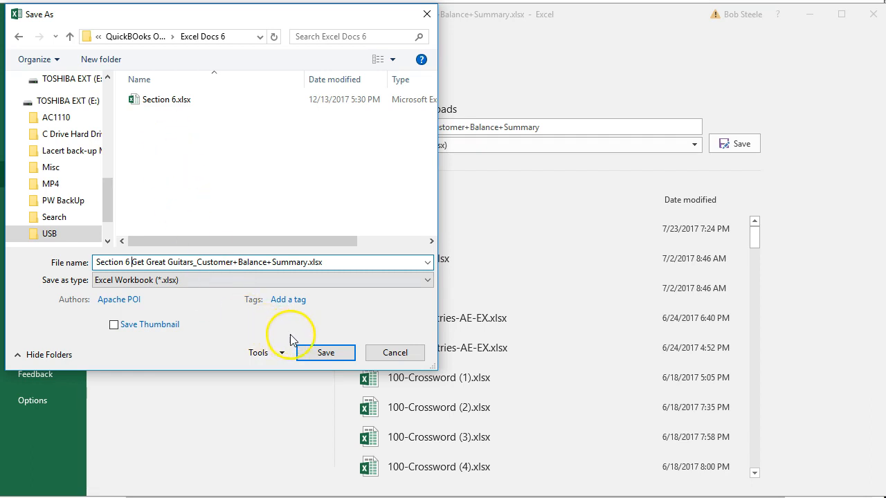
click(310, 354)
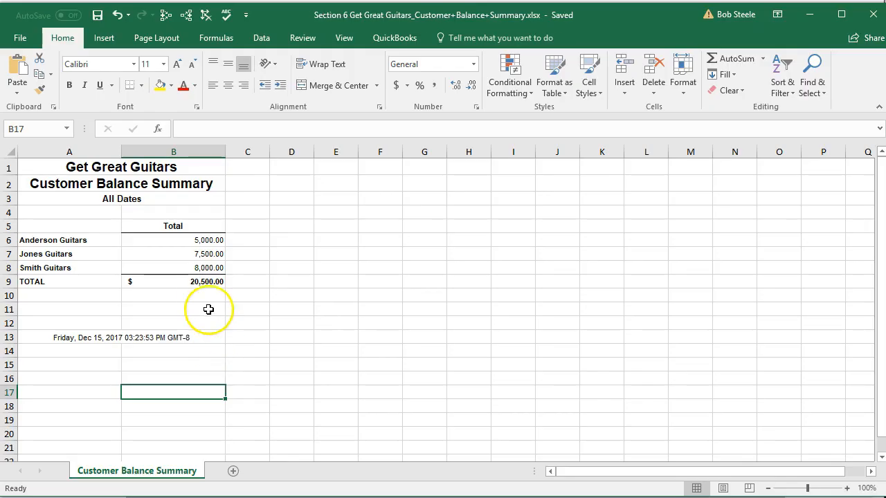